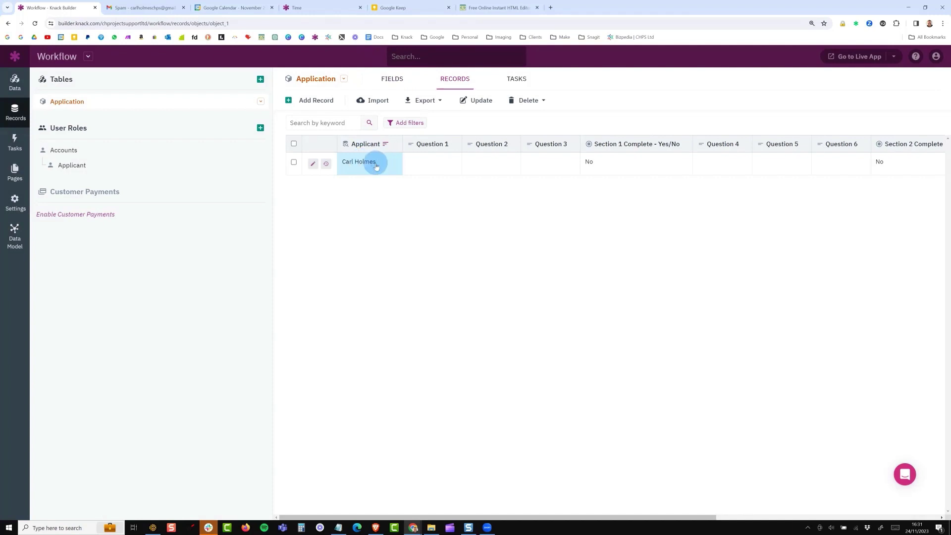
Step: Look over the question and section-complete columns of the record in the Application table
left_click(429, 165)
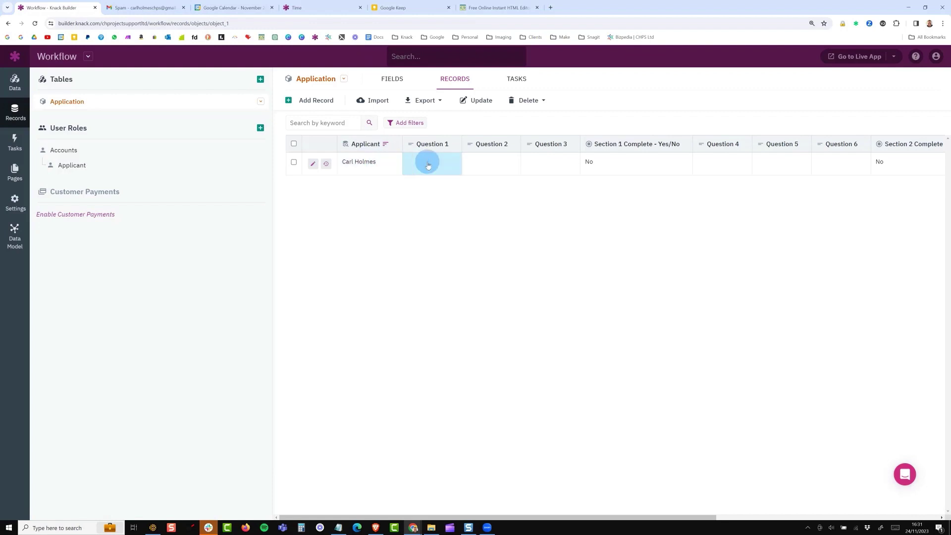
left_click(471, 162)
left_click(539, 163)
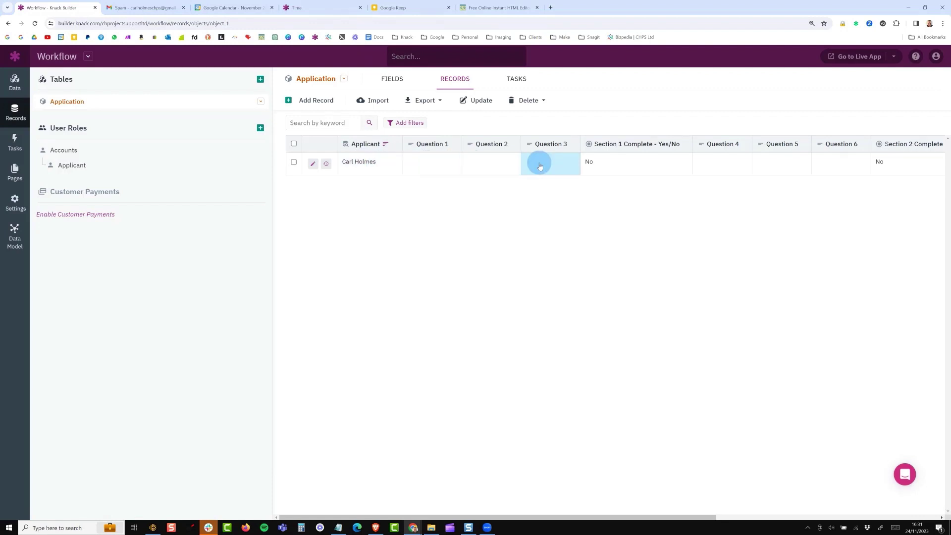
left_click(708, 162)
left_click(842, 158)
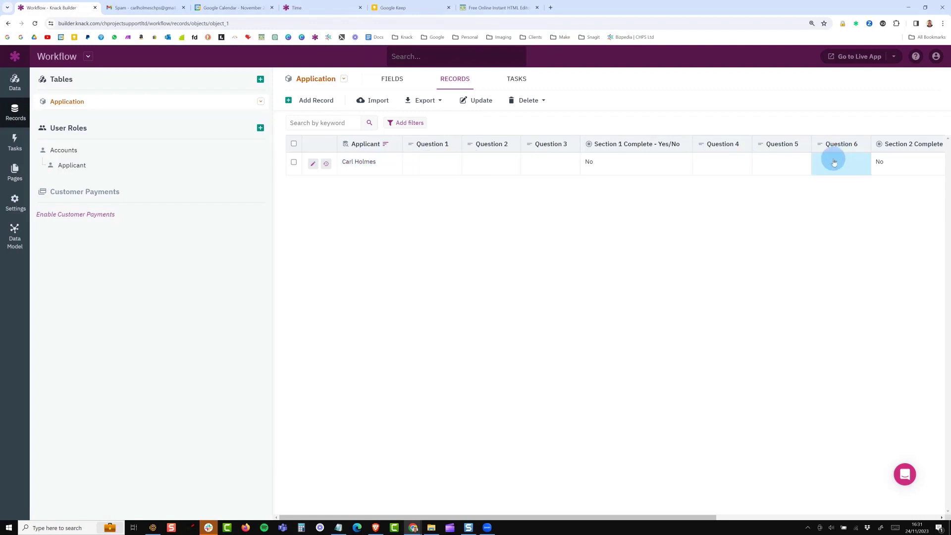
scroll(835, 162, "right", 5)
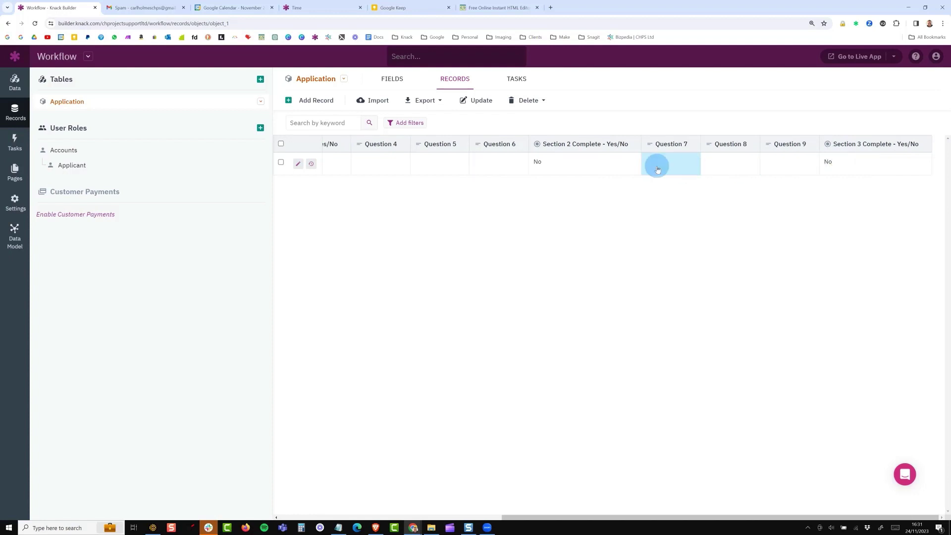
scroll(658, 170, "left", 5)
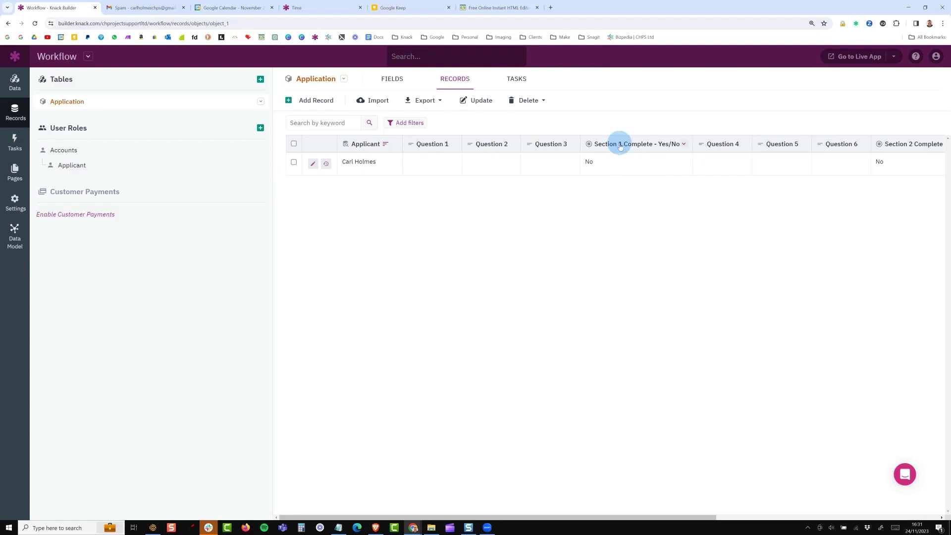
Step: Review the settings and conditional rules of the Section 1 Complete - Yes/No field, leaving them as they are
left_click(684, 144)
left_click(670, 153)
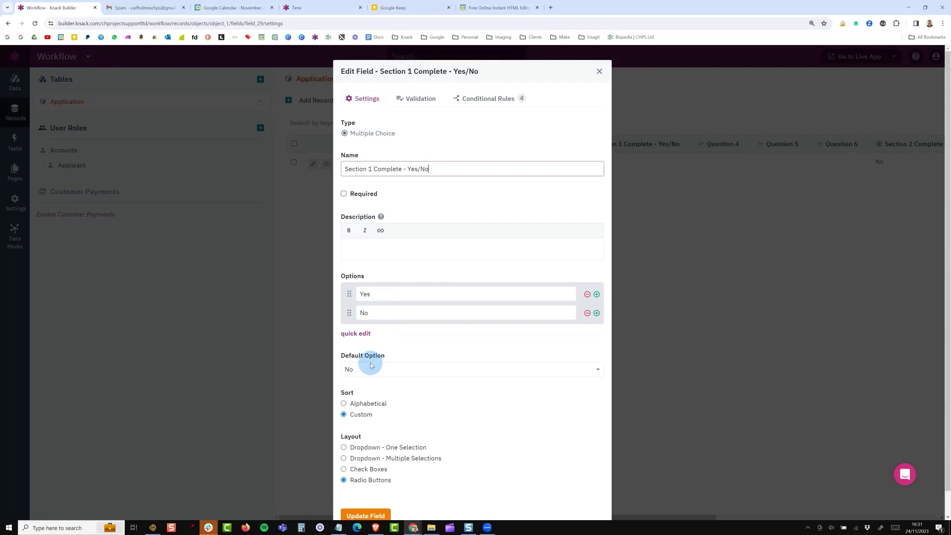
left_click(488, 102)
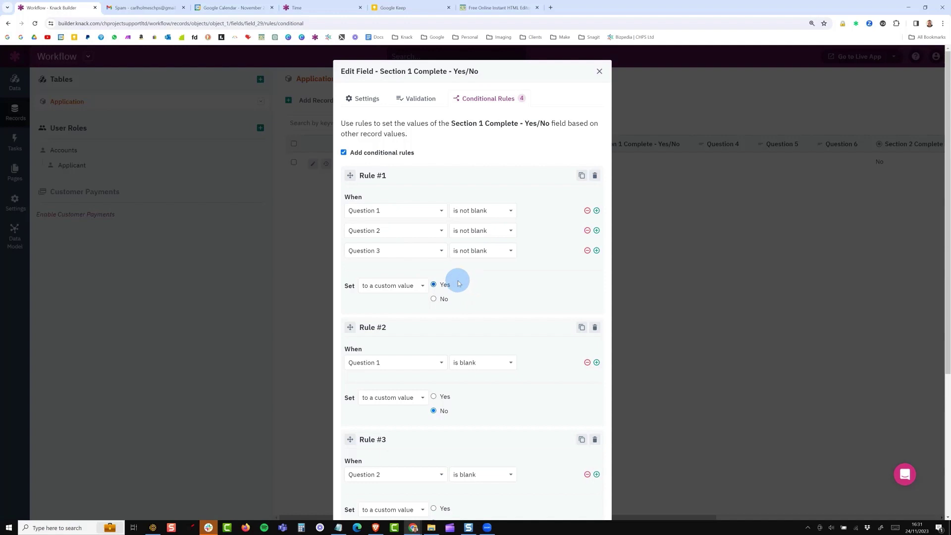
scroll(458, 283, "down", 4)
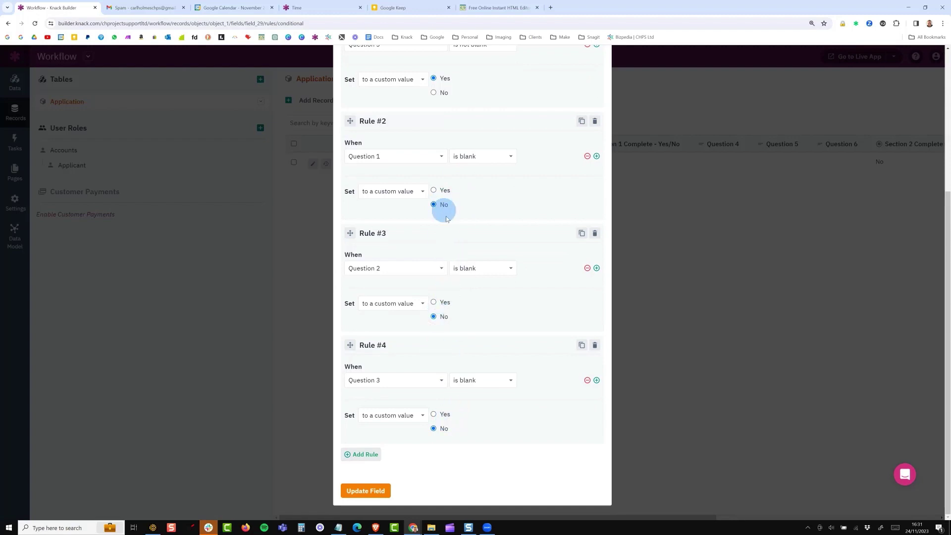
scroll(596, 97, "up", 5)
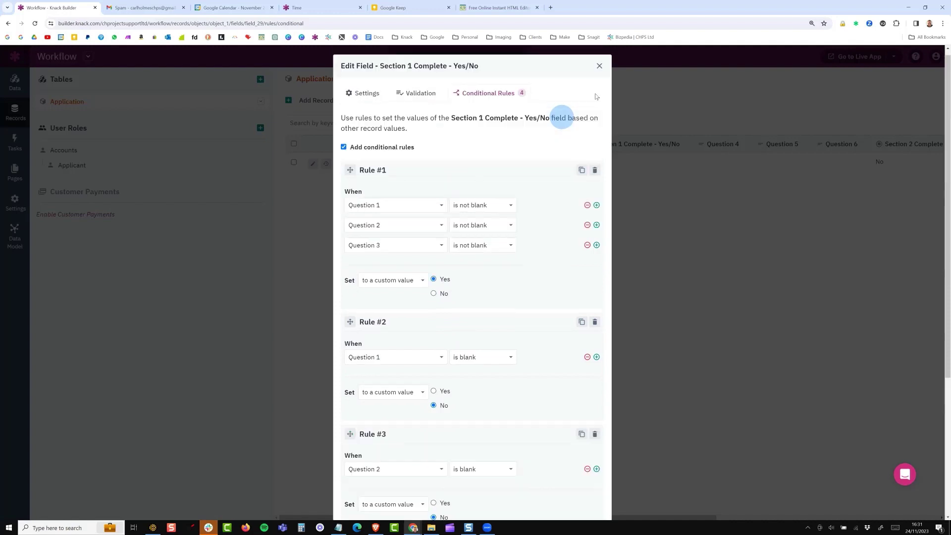
left_click(598, 72)
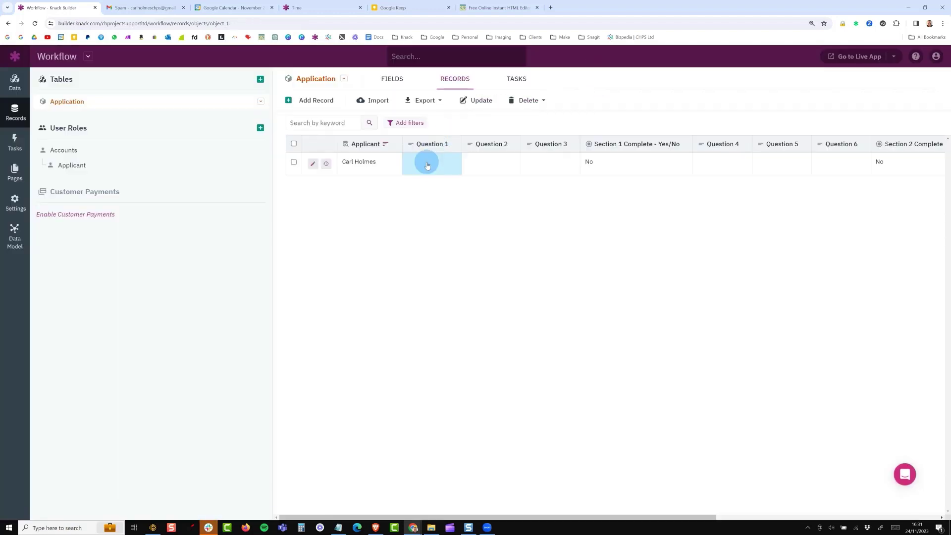
Step: Fill in the application record with 1 for Question 1, 2 for Question 2 and 3 for Question 3
left_click(426, 162)
left_click(589, 163)
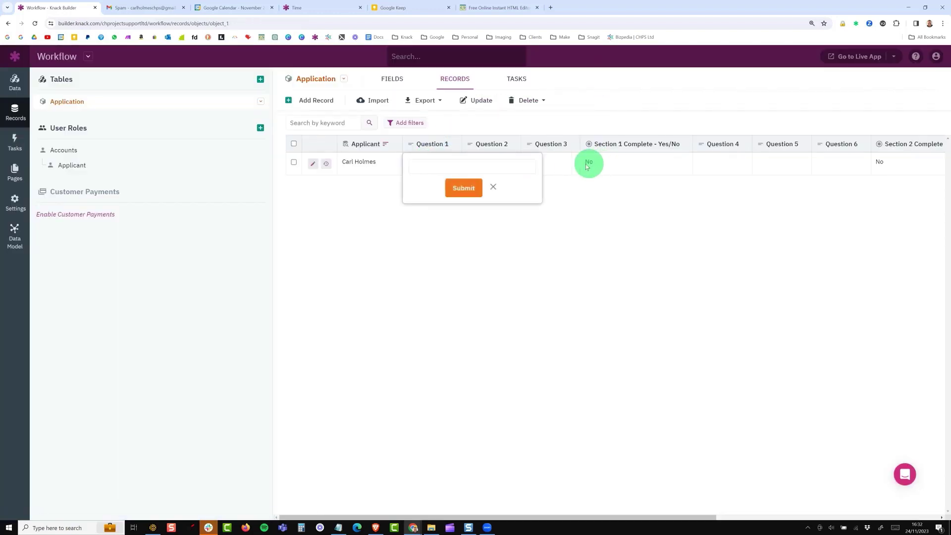
left_click(434, 165)
left_click(448, 165)
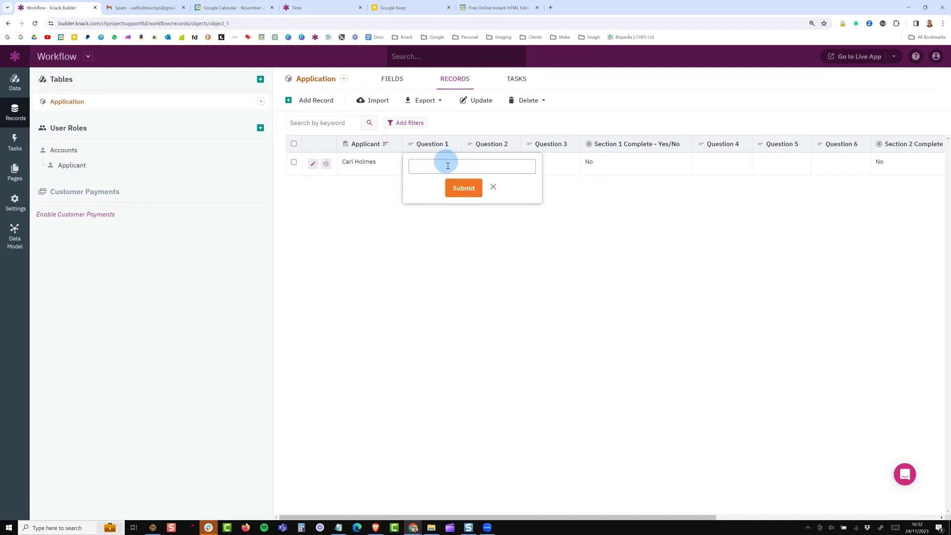
left_click(459, 189)
left_click(476, 167)
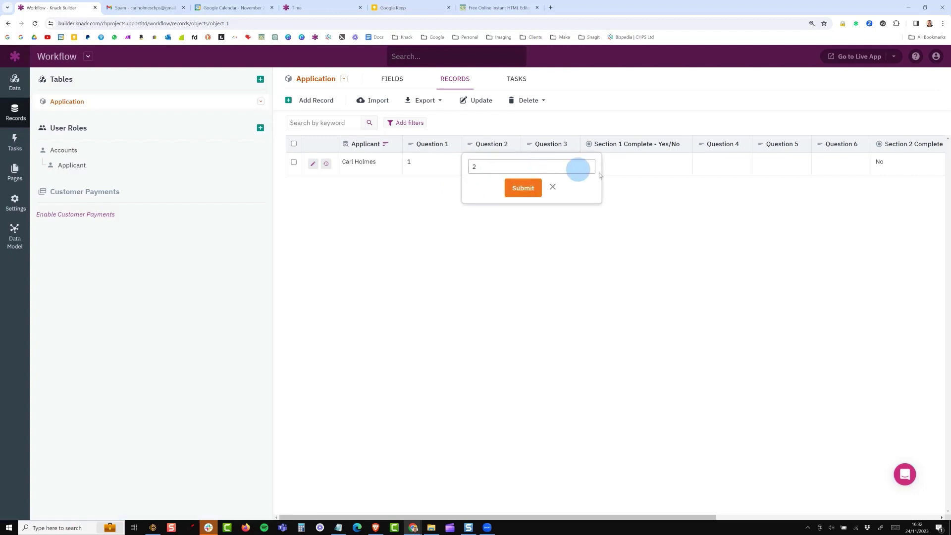
key("Return")
left_click(556, 168)
left_click(555, 165)
type("3")
left_click(578, 187)
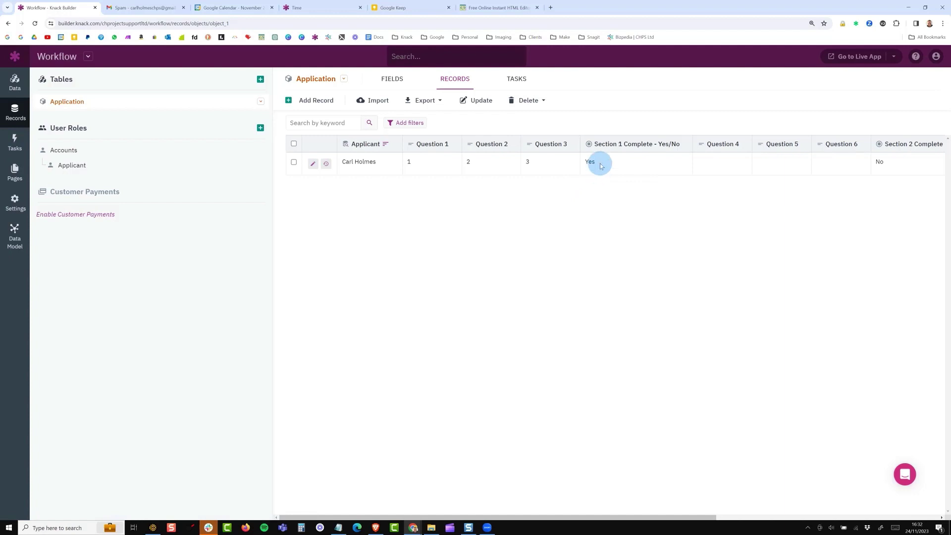
Step: Clear the Question 3 answer in the application record and check its Section 1 Complete value
left_click(549, 164)
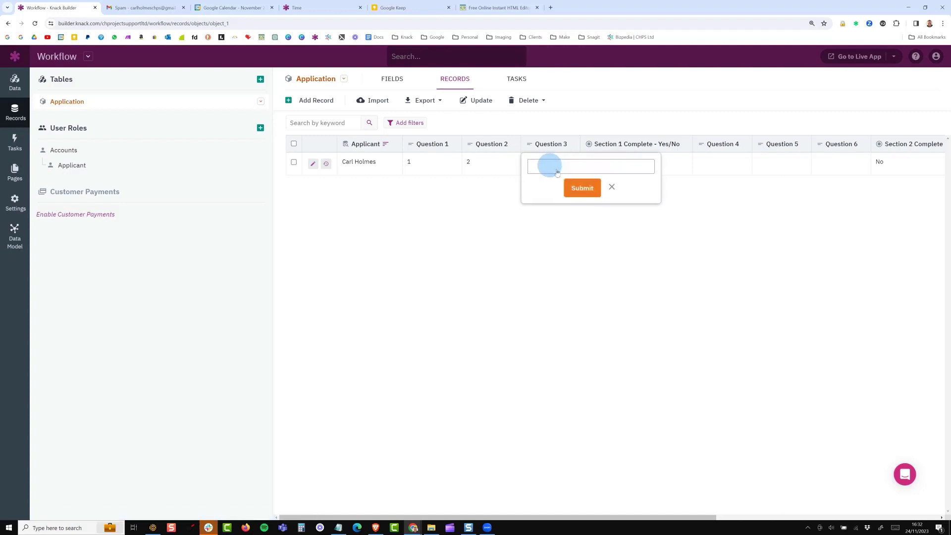
left_click(582, 188)
double_click(605, 160)
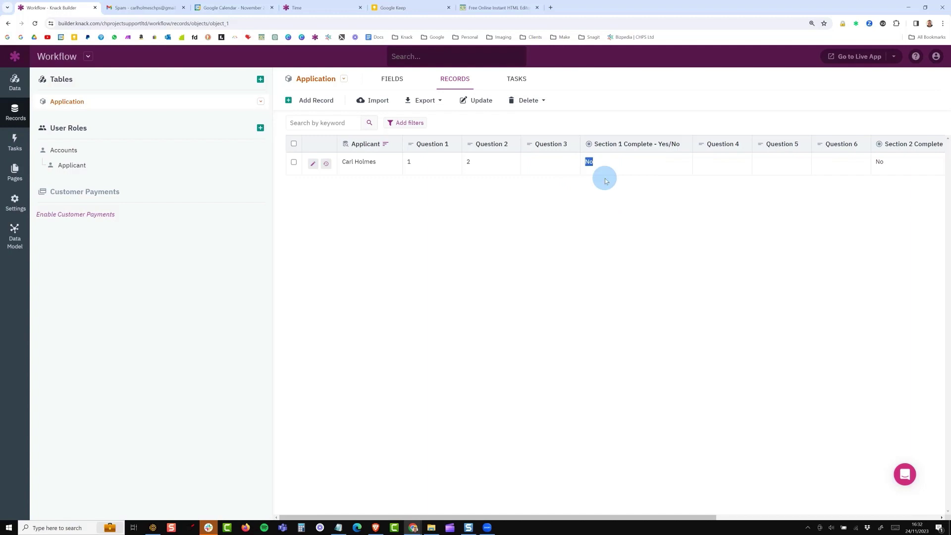
Step: Review the conditional rules of the Section 2 Complete - Yes/No field, and close its settings without changes
scroll(605, 177, "right", 5)
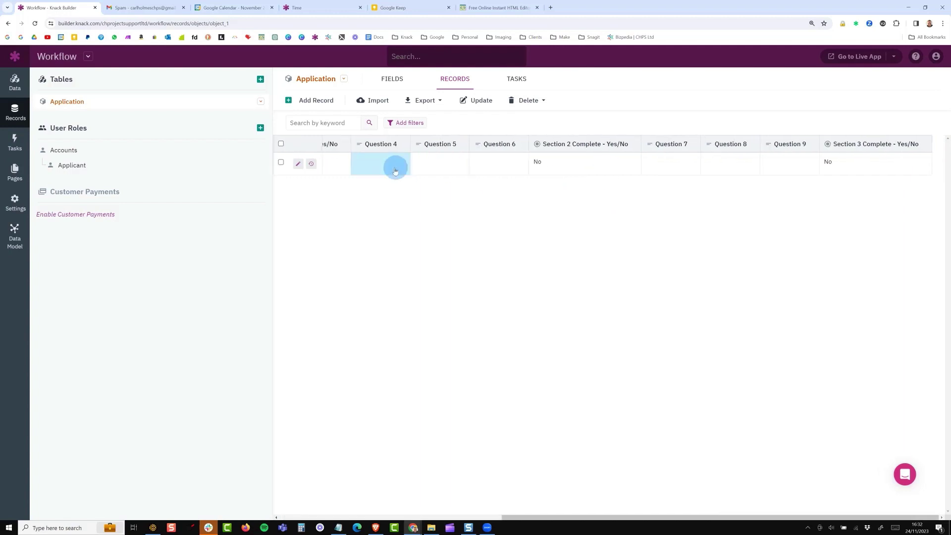
left_click(633, 145)
left_click(632, 155)
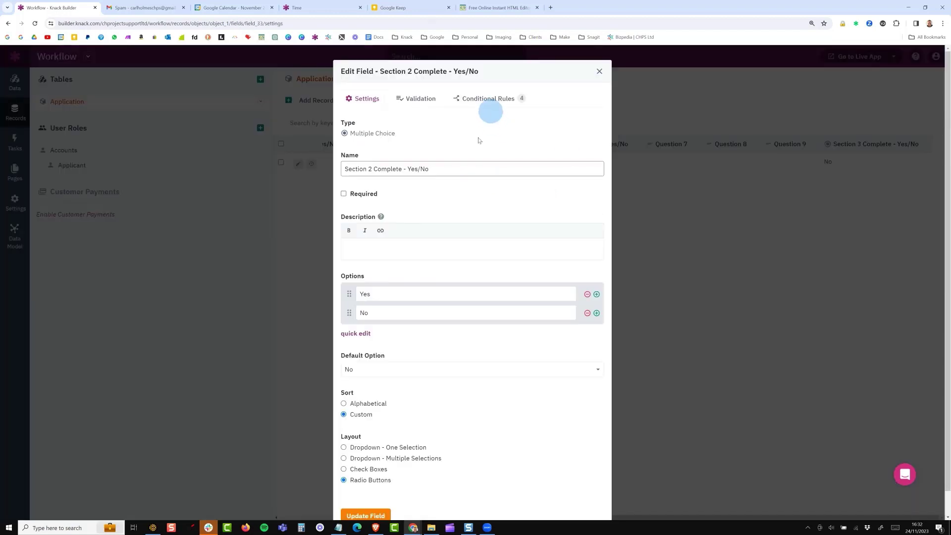
left_click(480, 102)
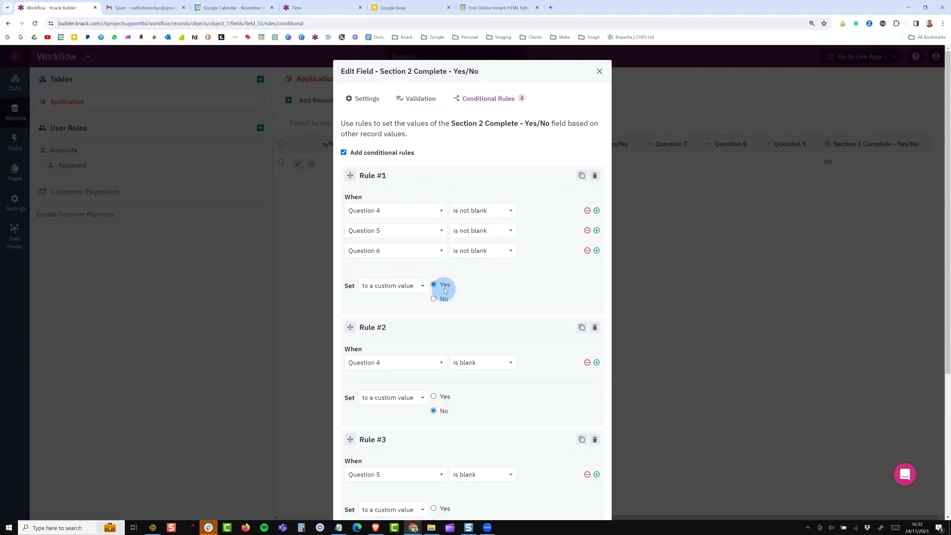
scroll(445, 291, "down", 4)
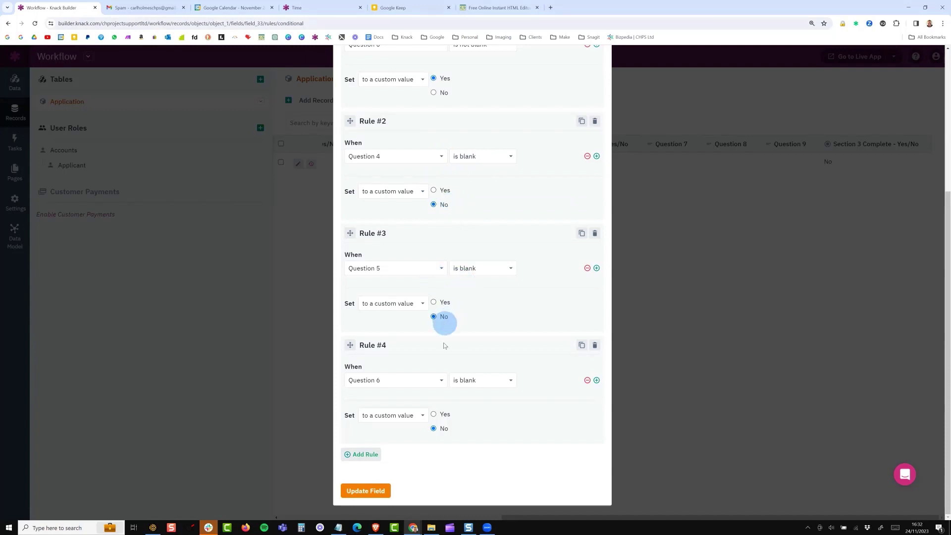
scroll(533, 201, "up", 5)
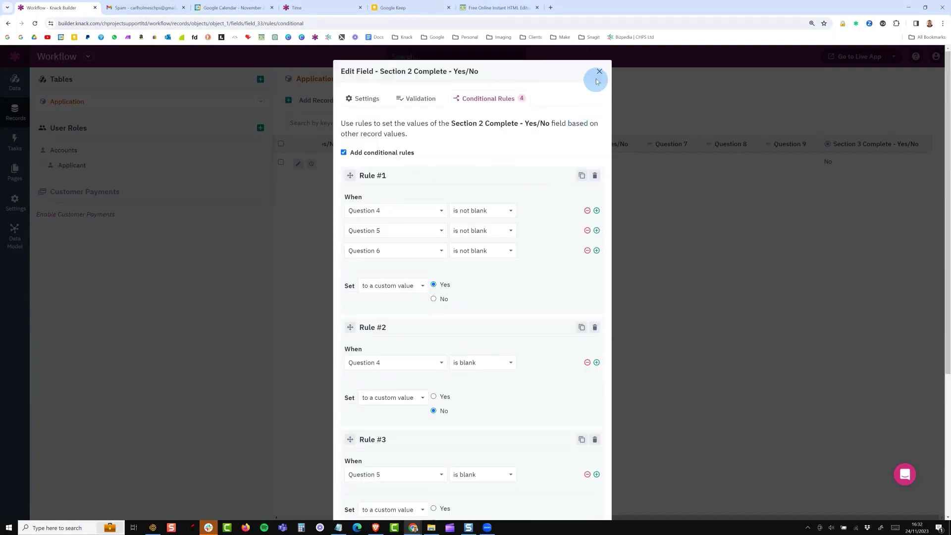
left_click(598, 73)
right_click(595, 97)
left_click(647, 276)
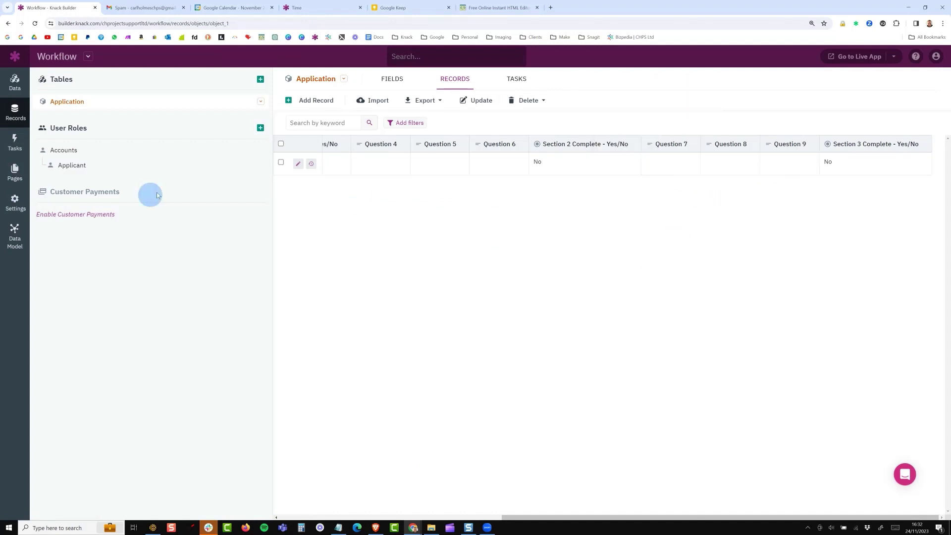
Step: Inspect the data source of the Applications grid on the Applicants page and compare it with the Application table's records
left_click(15, 172)
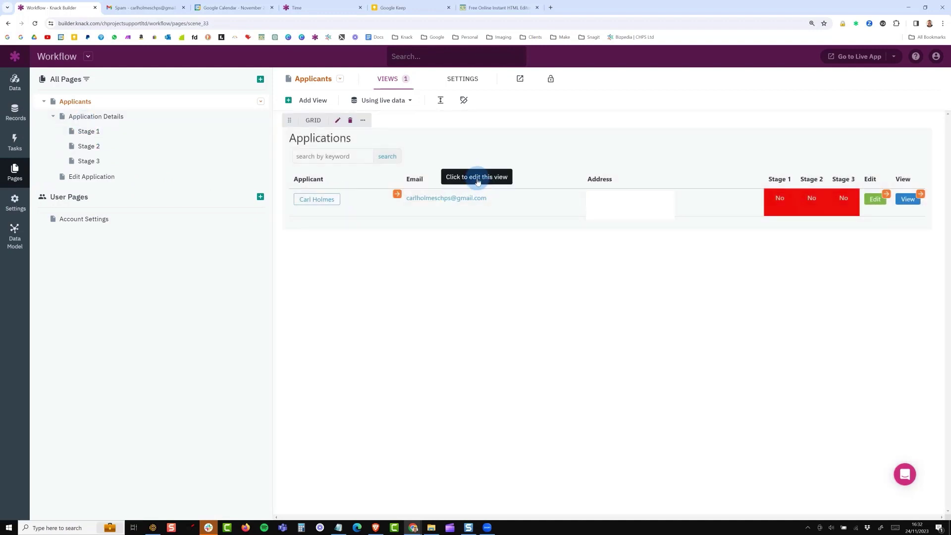
left_click(477, 181)
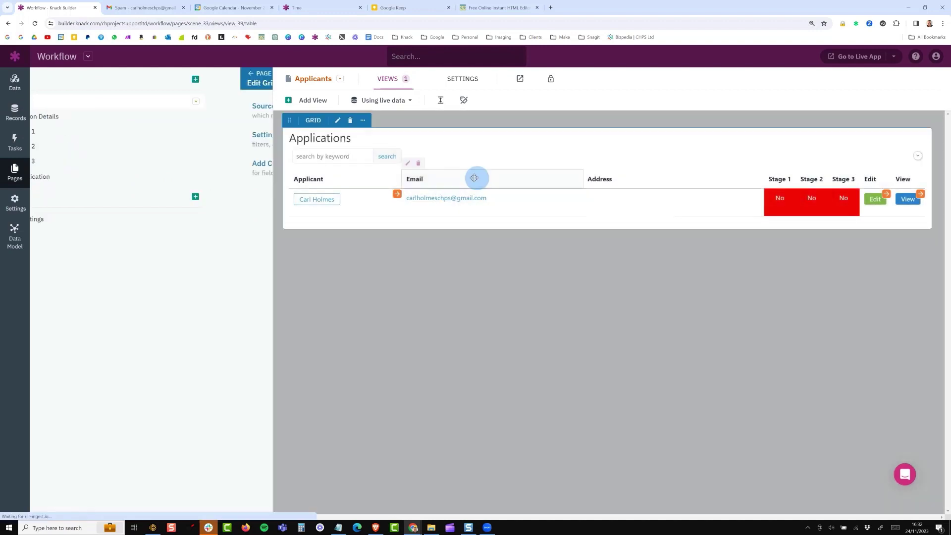
left_click(110, 116)
left_click_drag(87, 115, 134, 115)
left_click(14, 112)
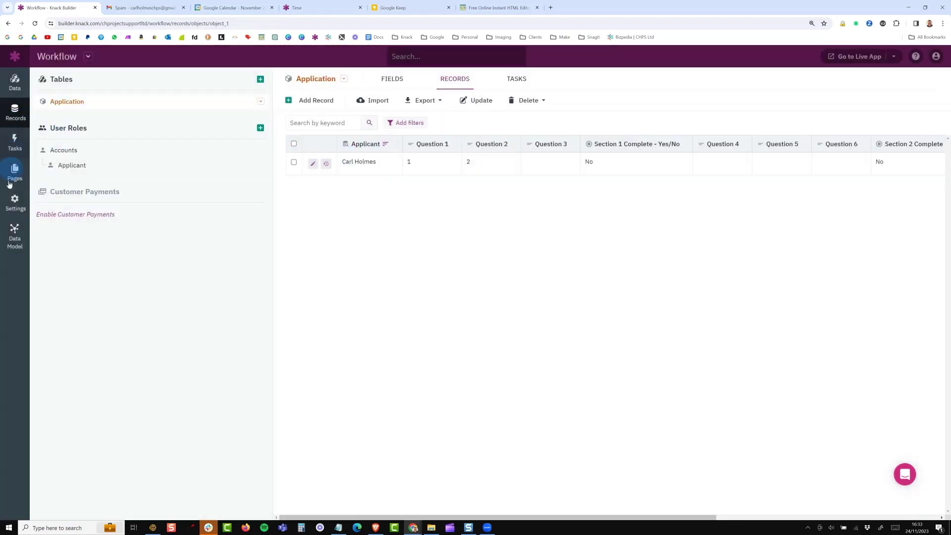
left_click(10, 179)
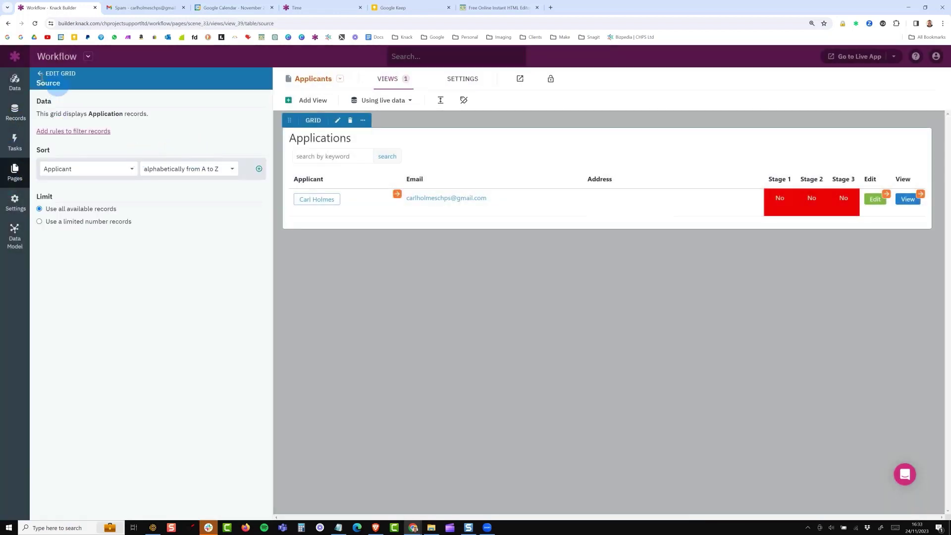
left_click(44, 73)
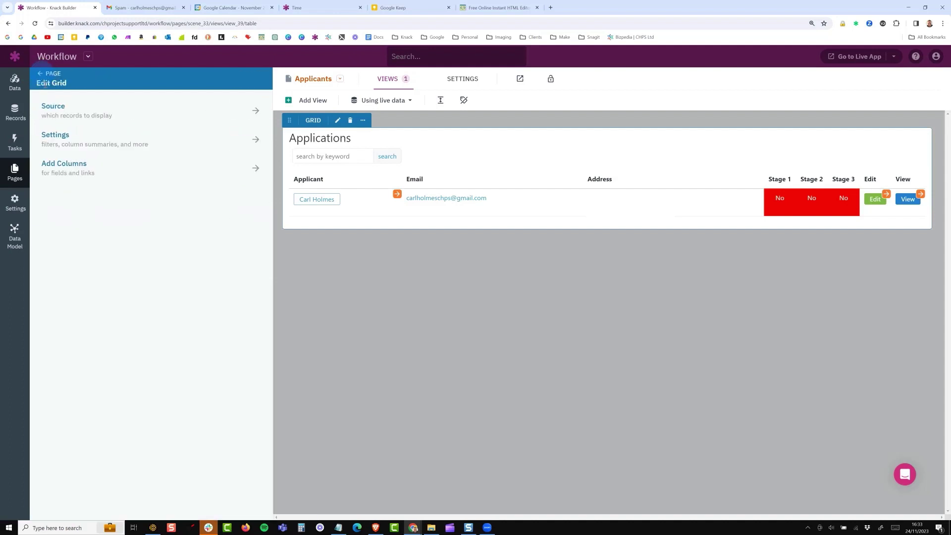
left_click(45, 76)
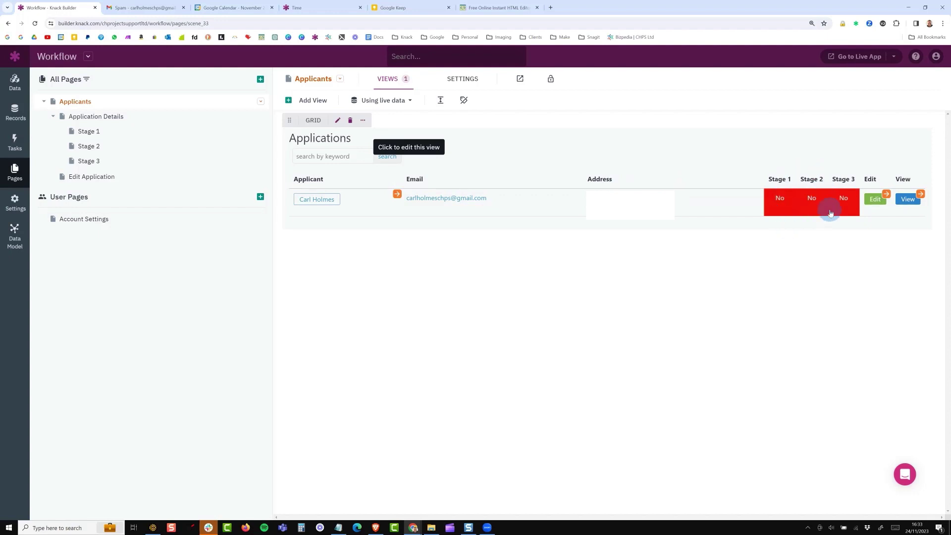
Step: Review the display rules of the Stage 1 column in the Applications grid, and leave its properties without saving
left_click(784, 184)
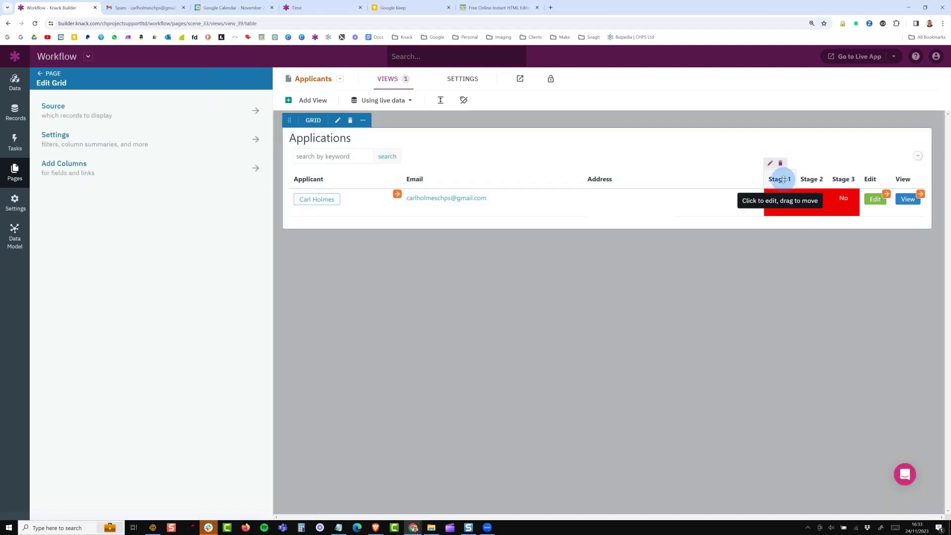
left_click(779, 181)
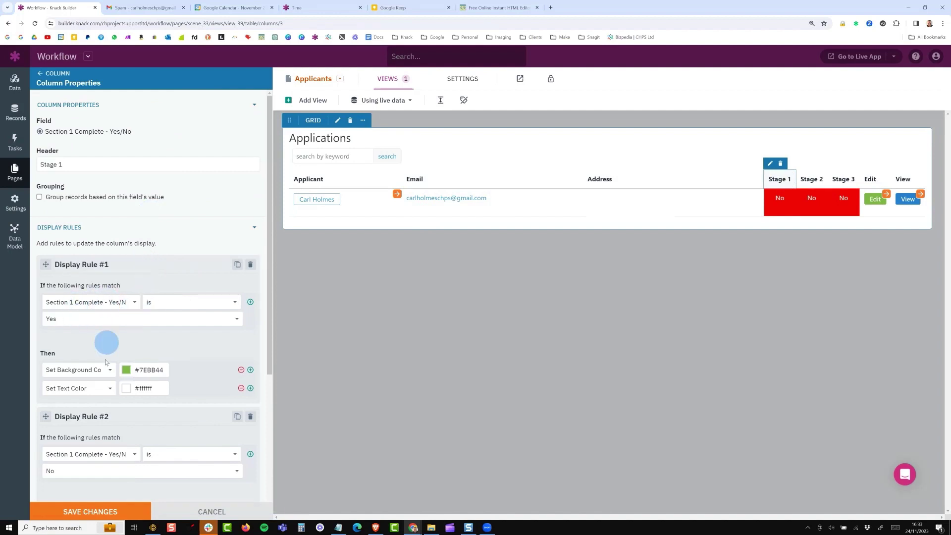
scroll(128, 404, "down", 4)
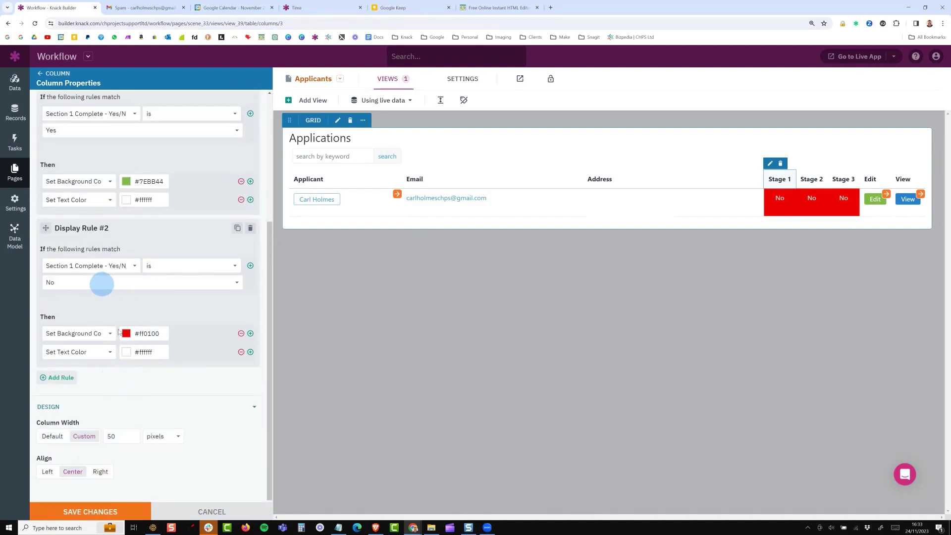
scroll(149, 317, "up", 4)
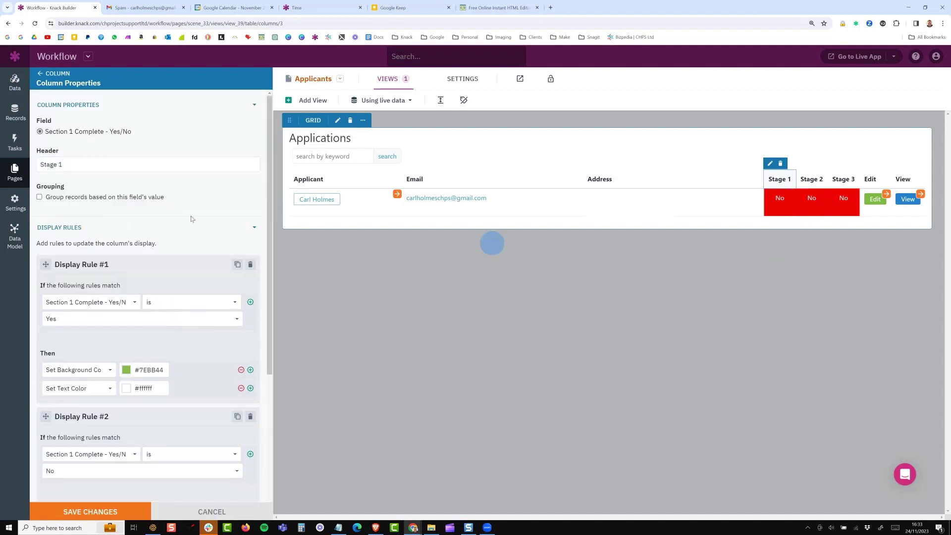
left_click(233, 510)
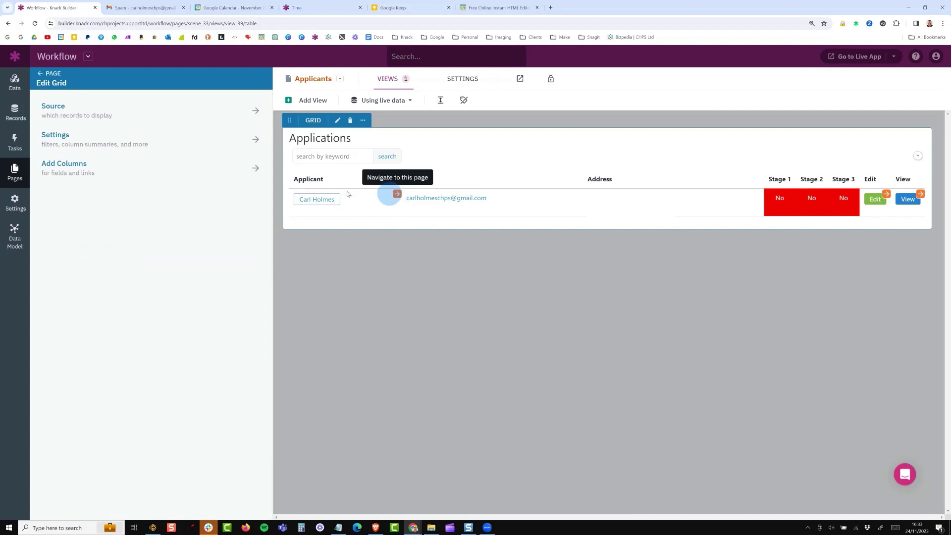
Step: Inspect the Applicant column's link properties in the Applications grid, and go to the linked Application Details page
left_click(321, 184)
left_click(41, 194)
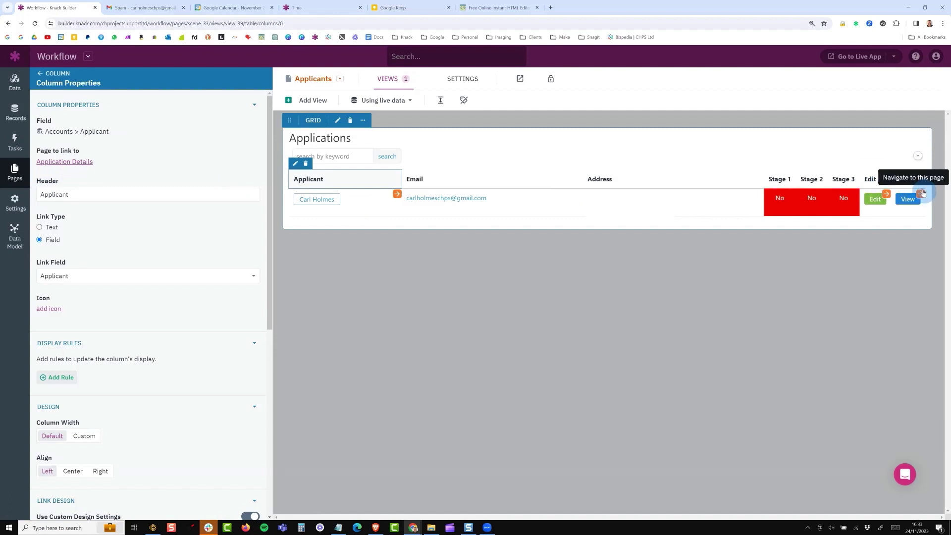
left_click(921, 195)
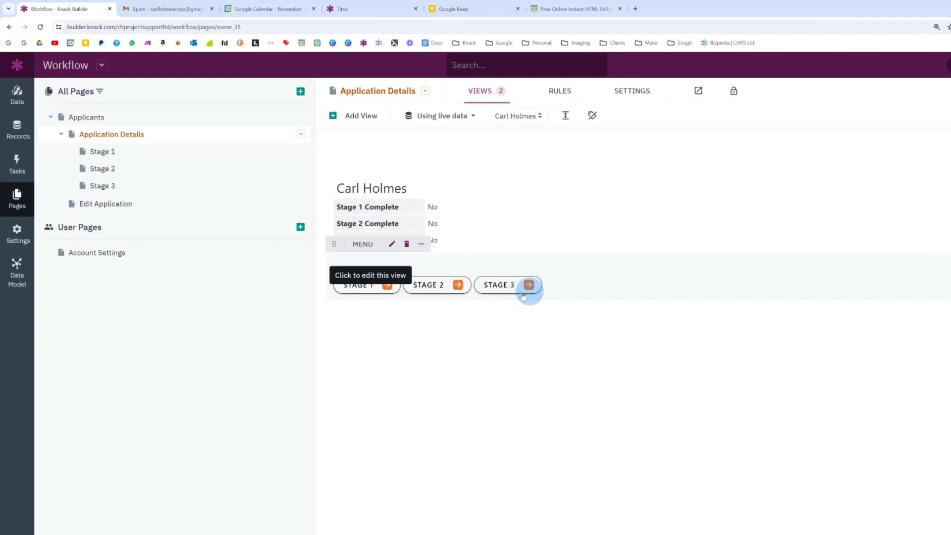
Step: Inspect the question form on the Stage 1 page and which record it updates, and return to the page list
left_click(387, 286)
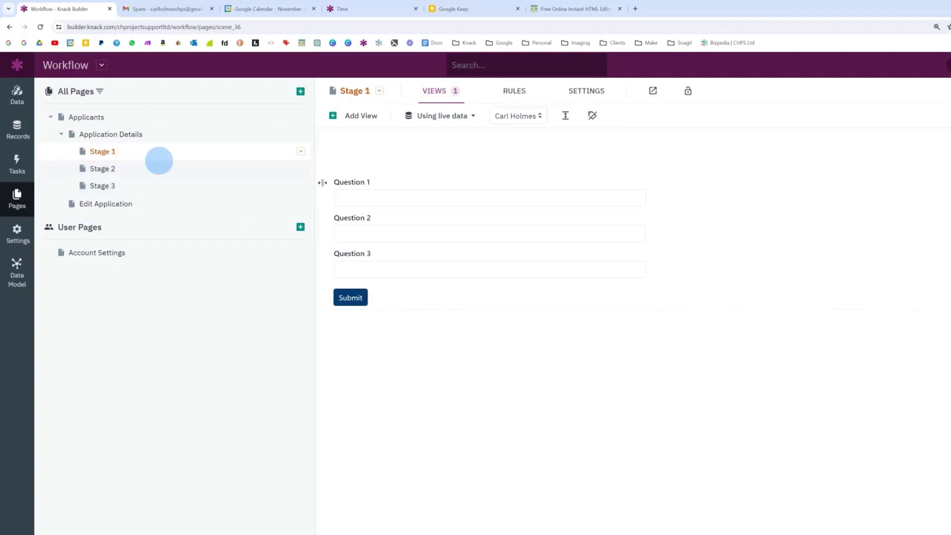
left_click(428, 197)
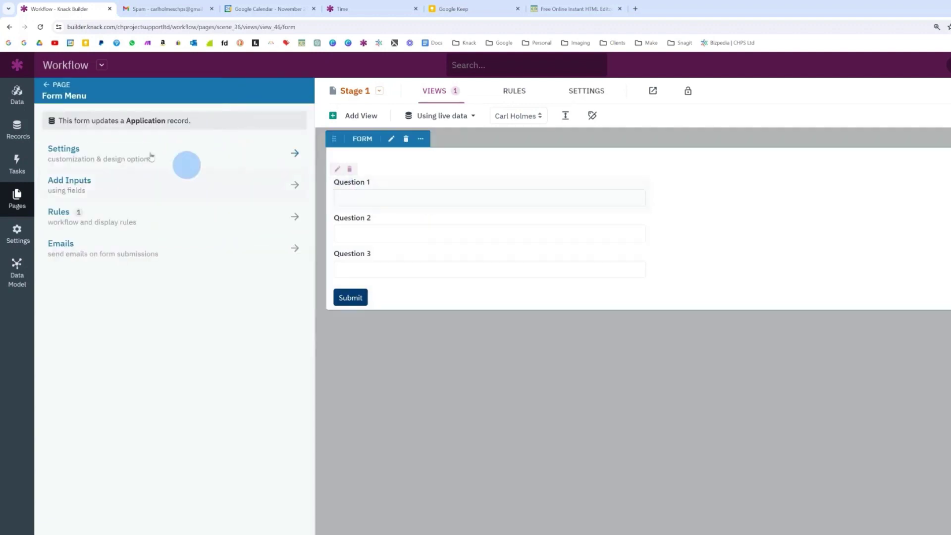
left_click_drag(125, 121, 179, 124)
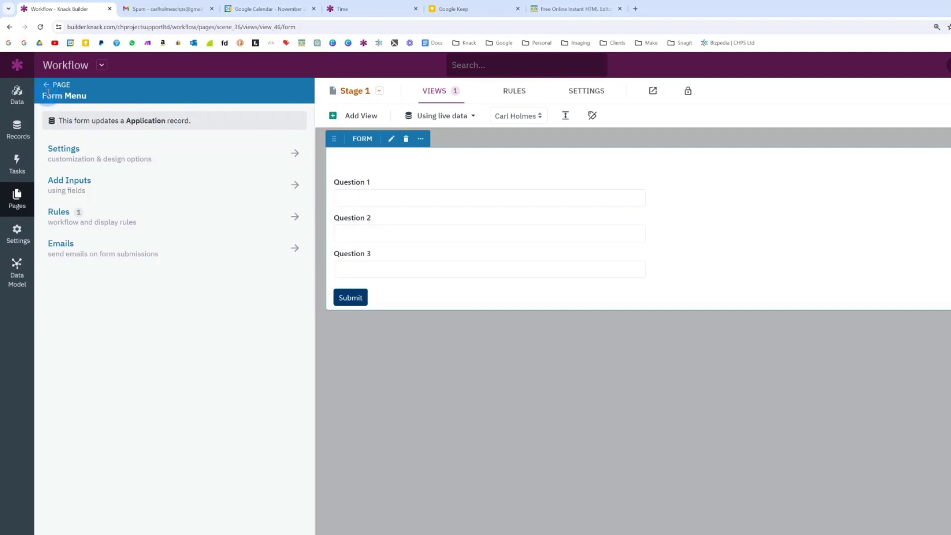
left_click(67, 101)
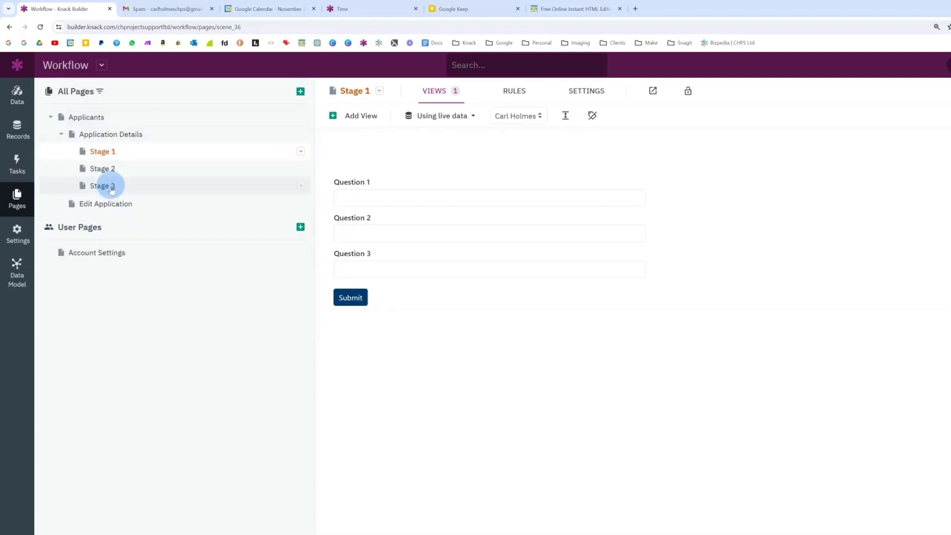
Step: View the question forms on the Stage 2 and Stage 3 pages, and return to the Stage 1 page
left_click(110, 172)
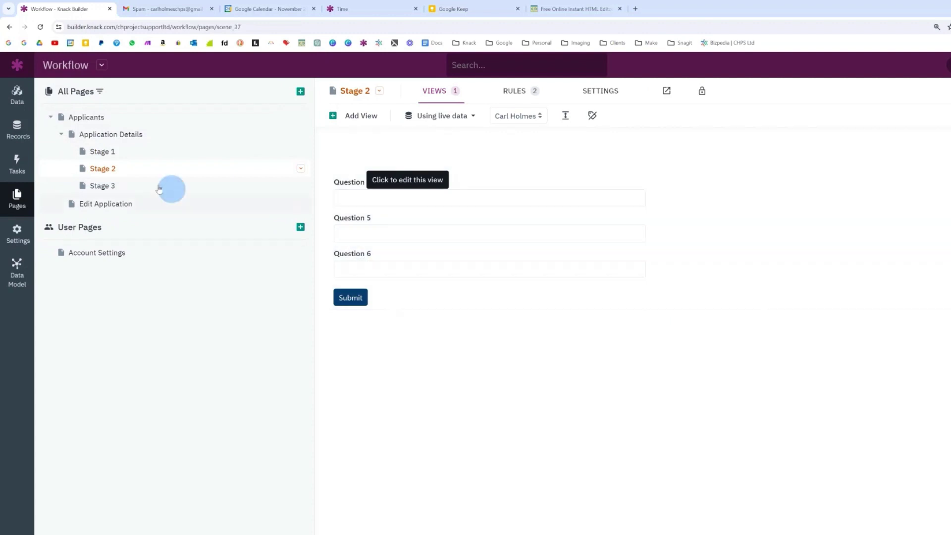
left_click(124, 185)
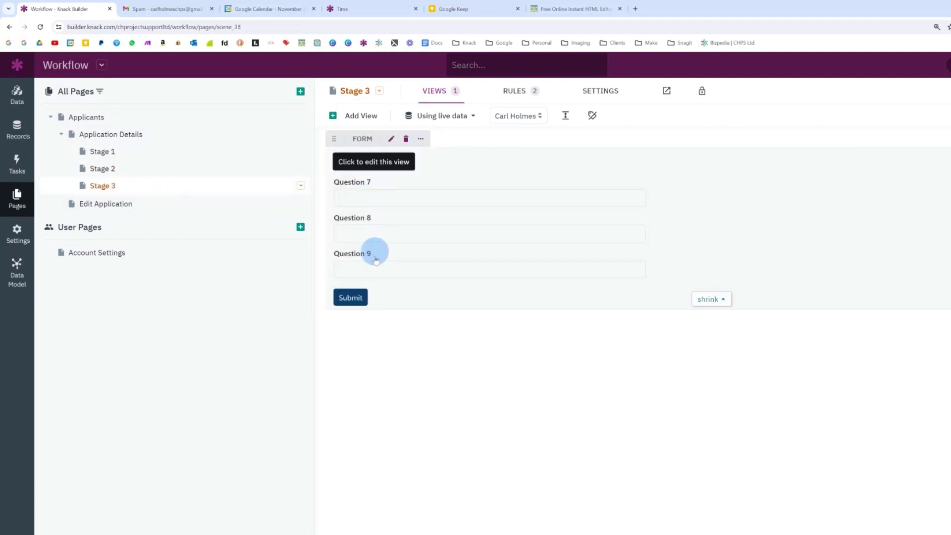
left_click(115, 157)
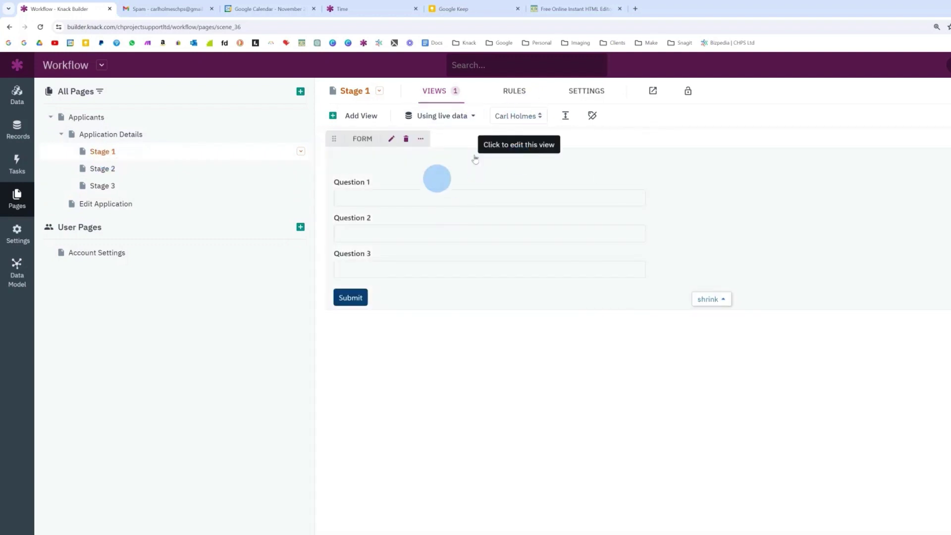
Step: Review both page rules of the Stage 2 page in a widened pane, with the view names shown in the preview
left_click(121, 170)
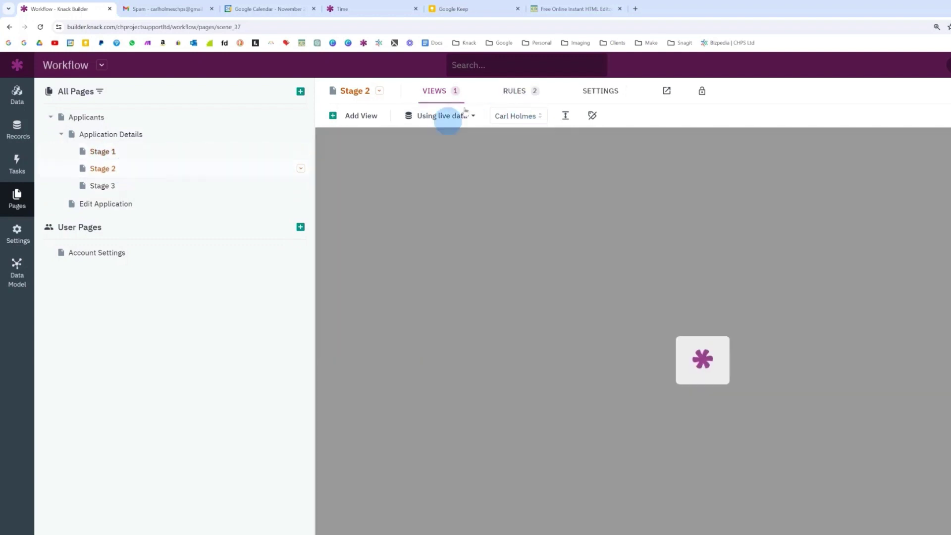
left_click(515, 95)
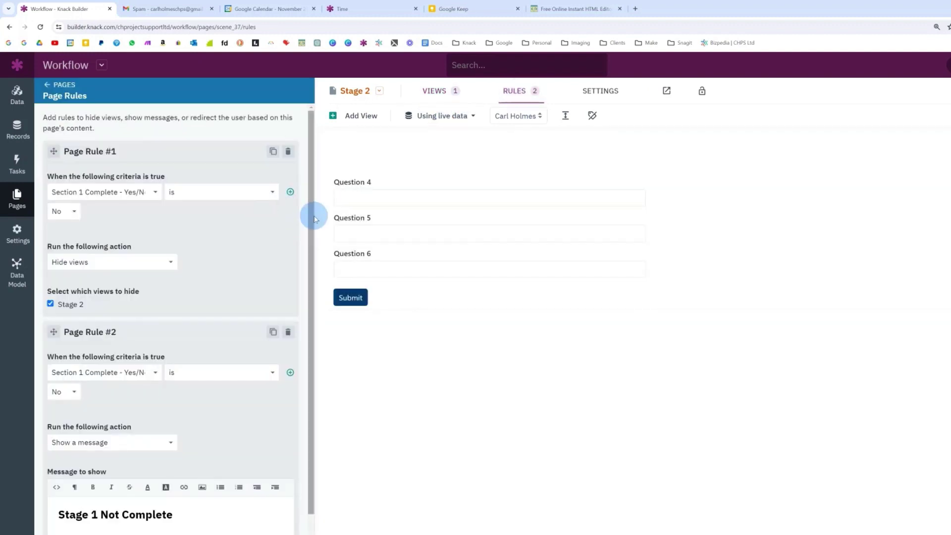
left_click_drag(316, 217, 432, 219)
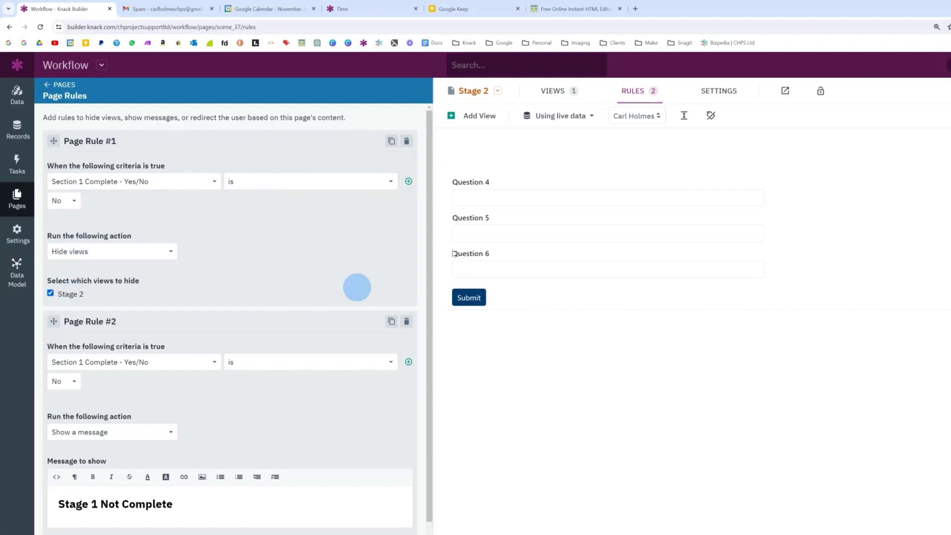
left_click(711, 117)
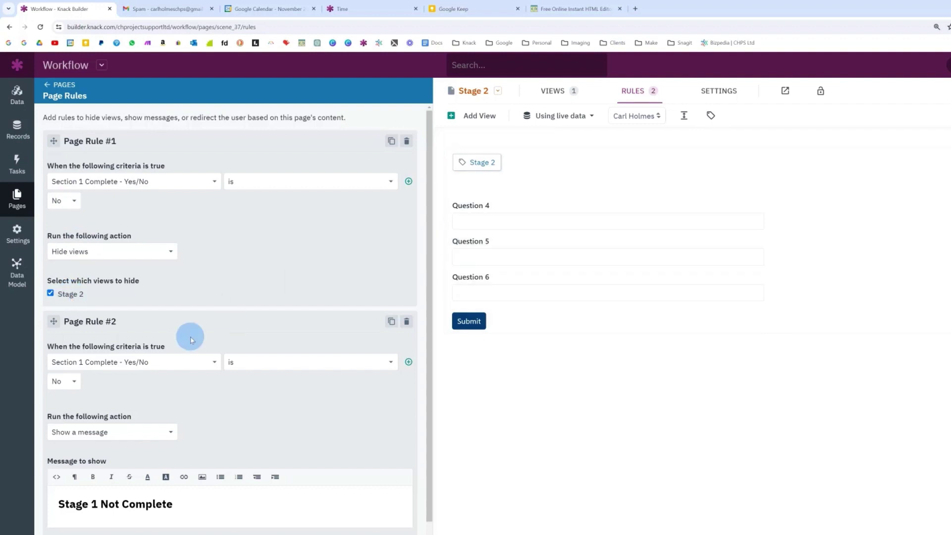
scroll(189, 335, "down", 2)
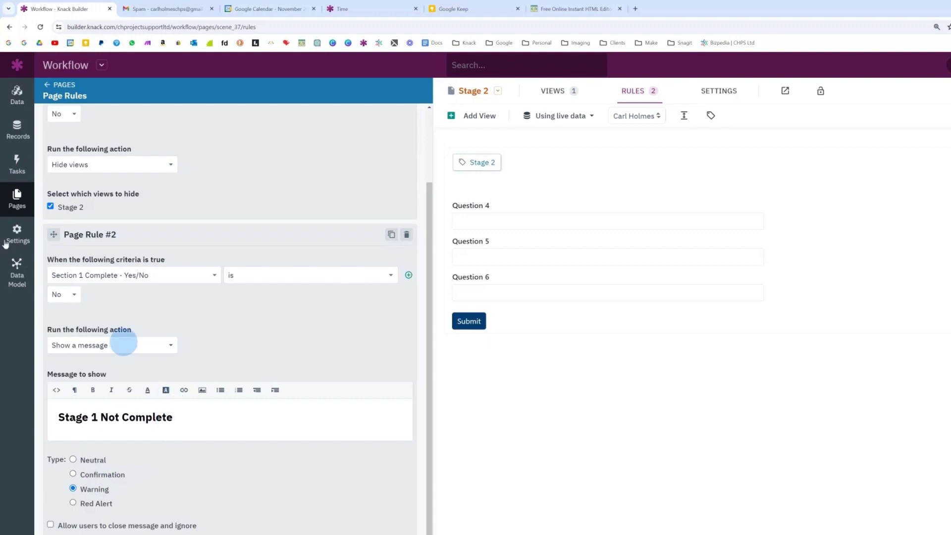
Step: Review both page rules of the Stage 3 page, including the message rule's settings
left_click(20, 199)
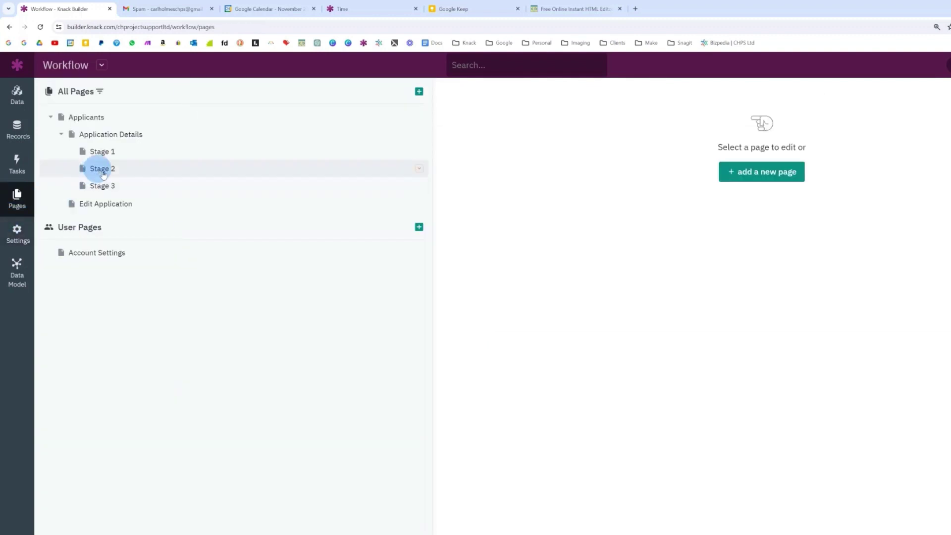
left_click(100, 186)
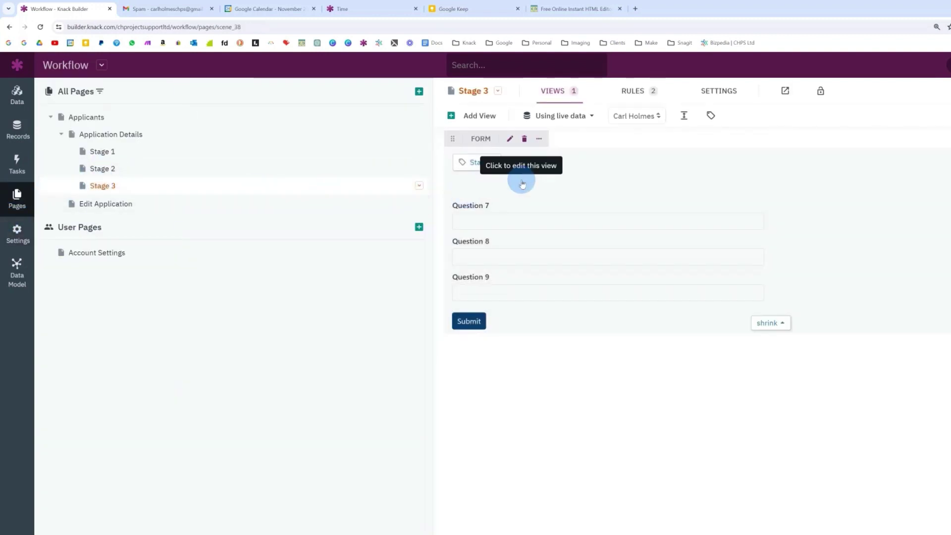
left_click(633, 92)
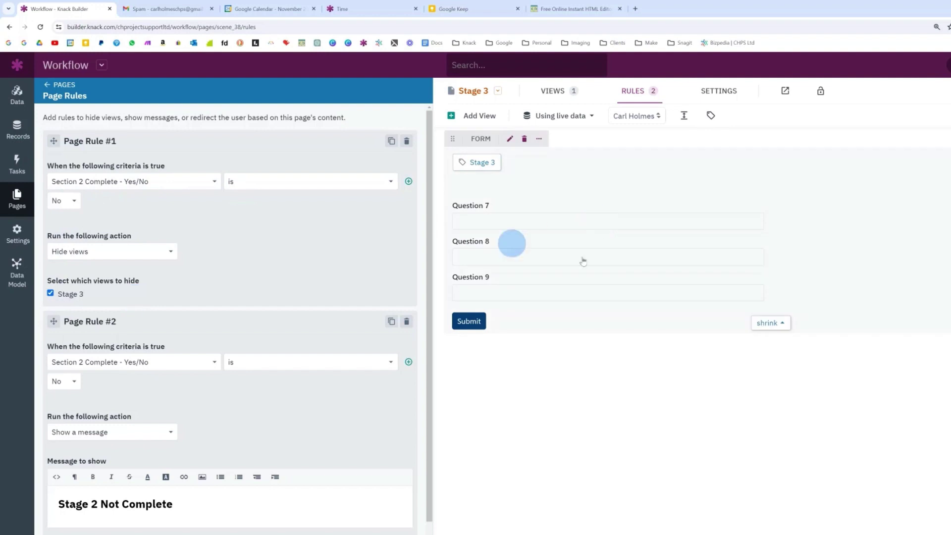
scroll(272, 321, "down", 2)
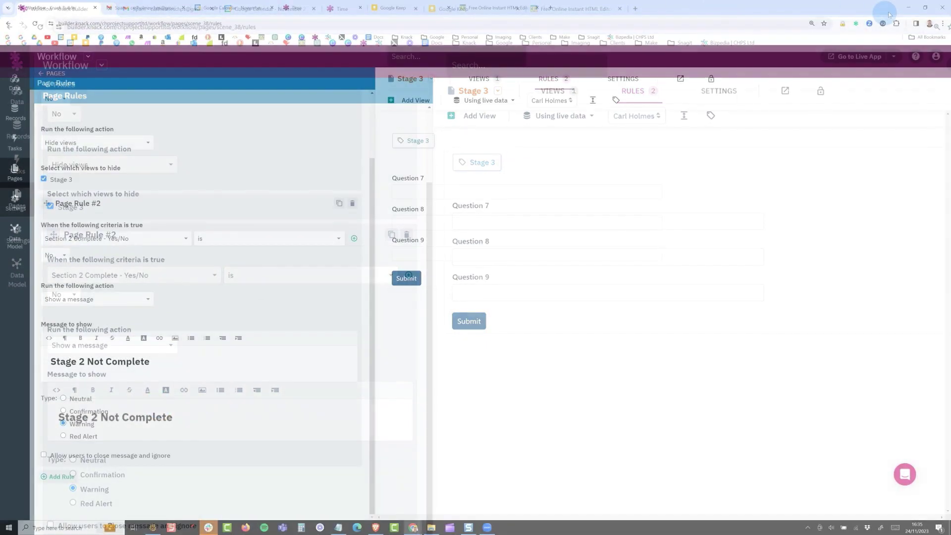
Step: Switch to the live app and view the applicant's stage completion statuses from the Applications grid
key("alt+Tab")
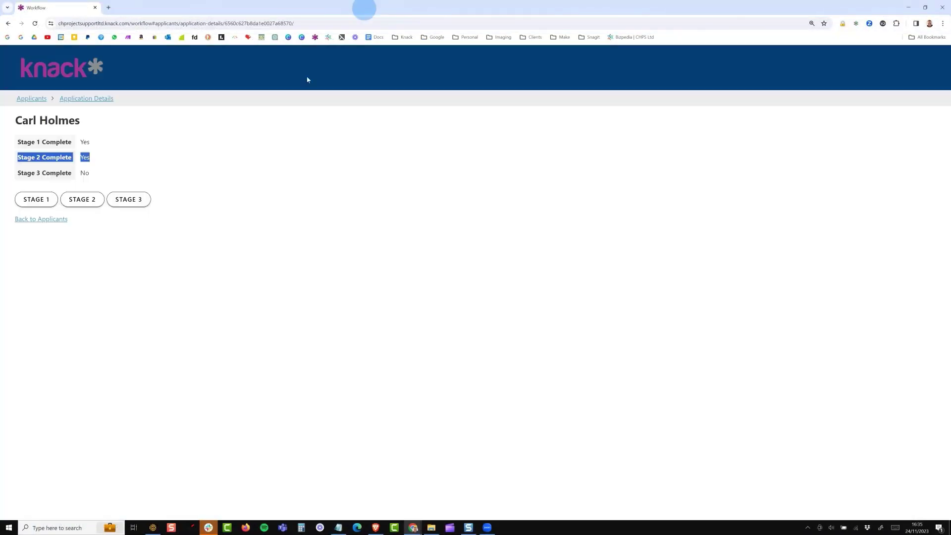
left_click(36, 102)
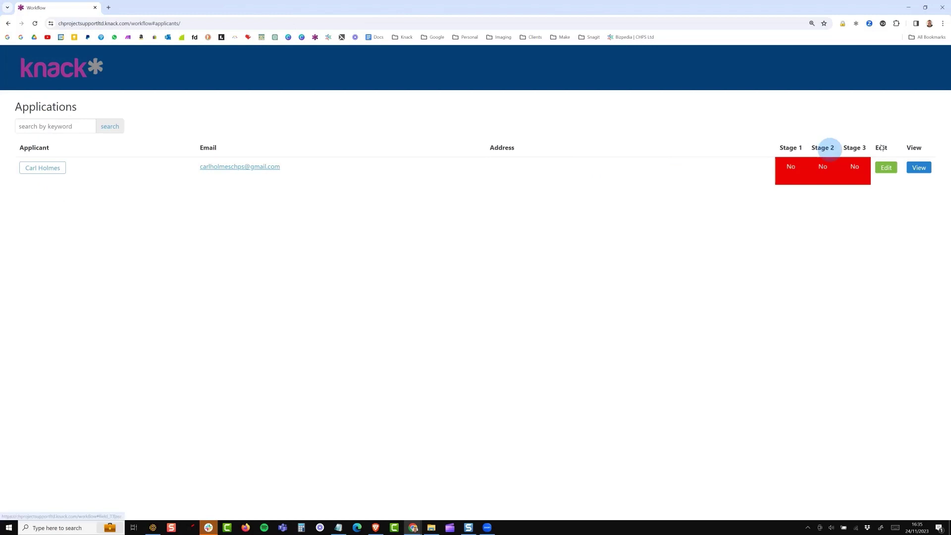
left_click(919, 168)
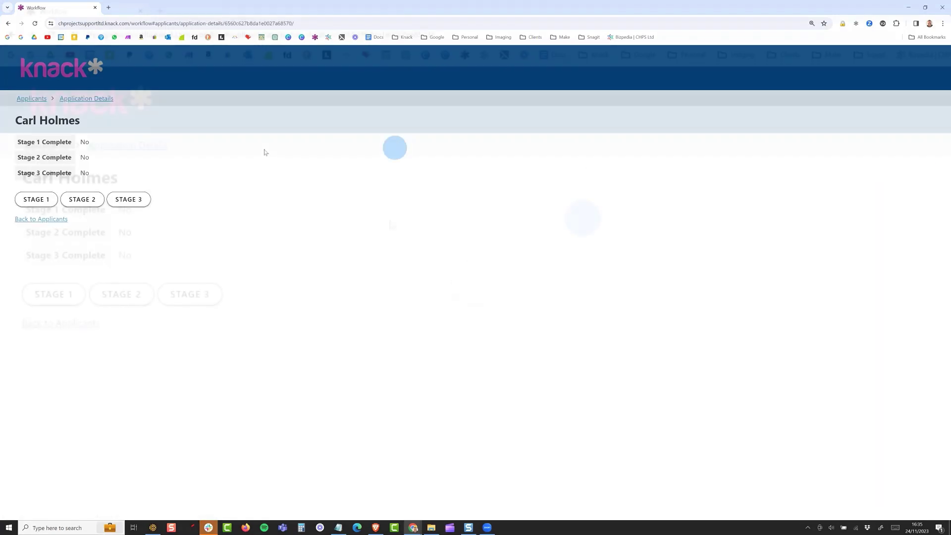
left_click_drag(54, 209, 149, 252)
left_click(275, 246)
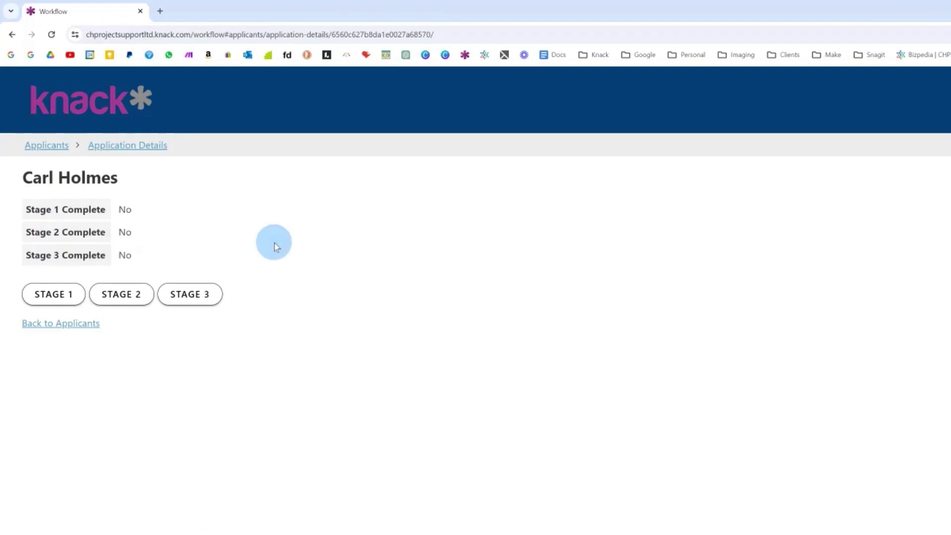
Step: Check the live Stage 1 form's answers, and compare the Stage 1 and Stage 2 completion statuses in Application Details
left_click(47, 301)
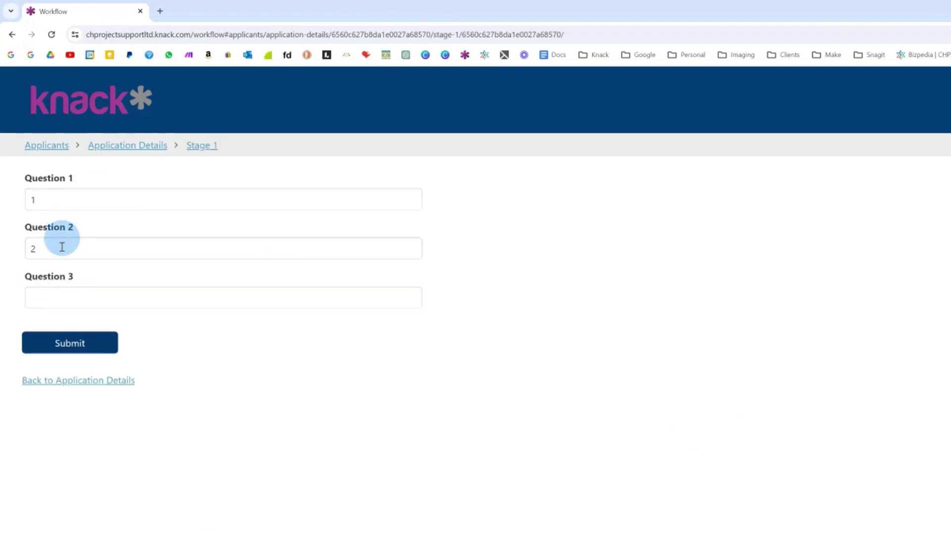
left_click(125, 146)
double_click(125, 210)
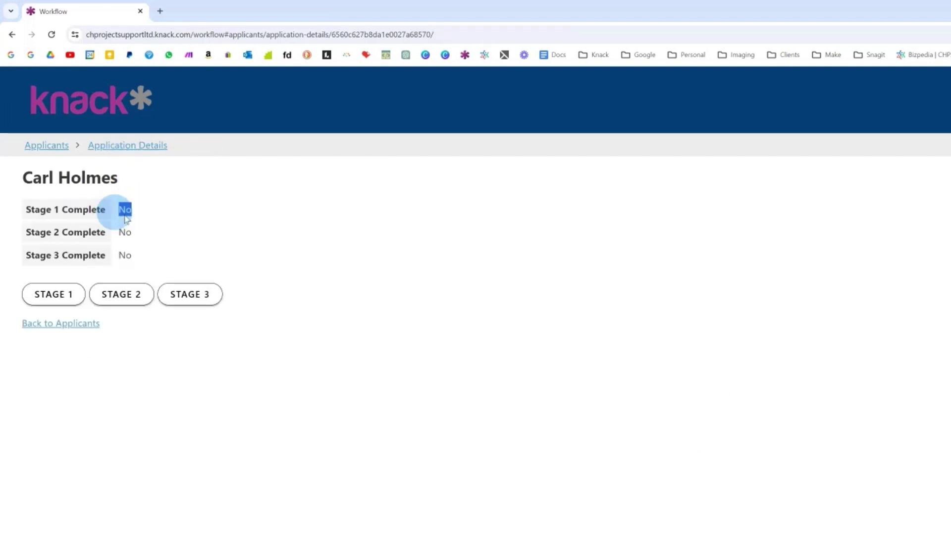
left_click_drag(140, 235, 118, 236)
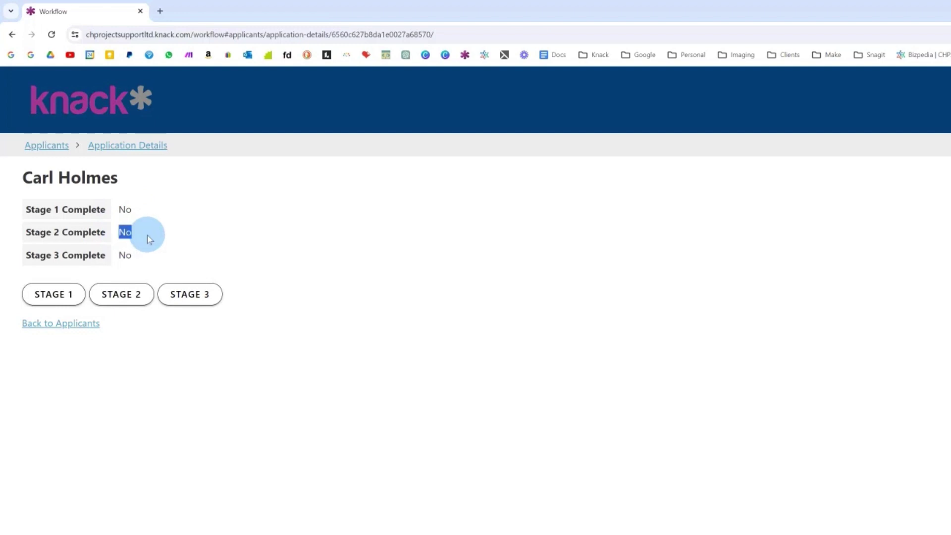
Step: Test access to the live Stage 2 and Stage 3 pages while Stage 1 is incomplete
left_click(140, 296)
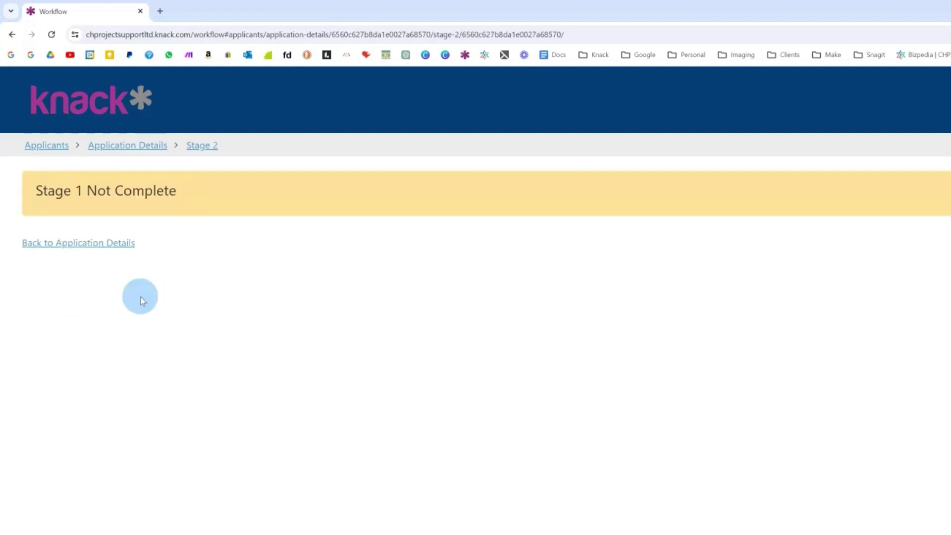
left_click(128, 148)
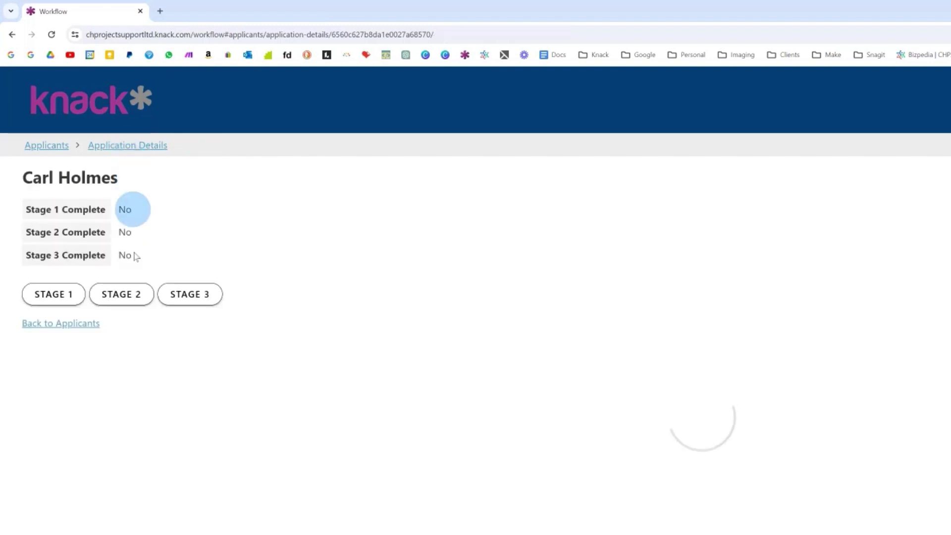
left_click(186, 296)
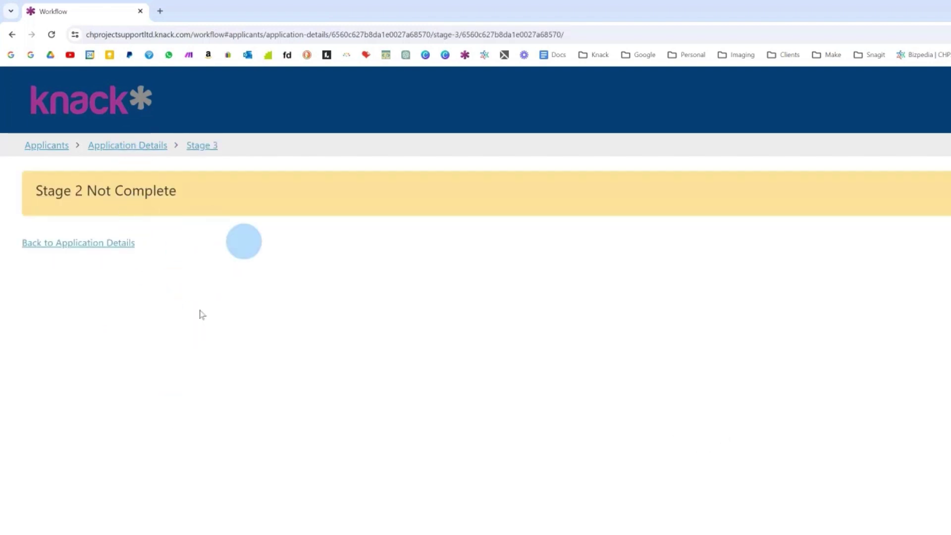
Step: Answer Question 3 on the live Stage 1 form with 3 and submit the form
left_click(115, 149)
left_click(53, 293)
left_click(83, 292)
type("3")
left_click(60, 337)
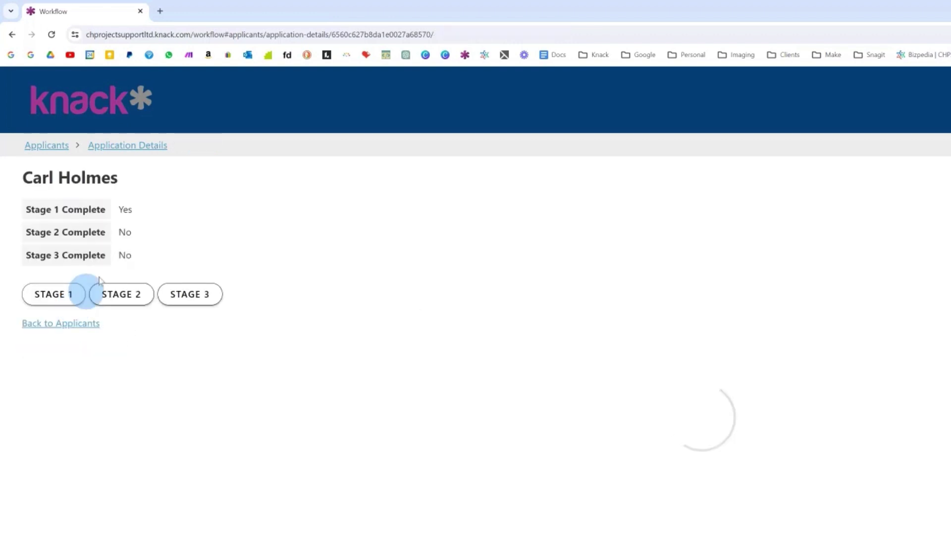
Step: Check the Stage 1 status in Application Details and in the Applications grid, and reopen the applicant's details
left_click_drag(135, 211, 98, 210)
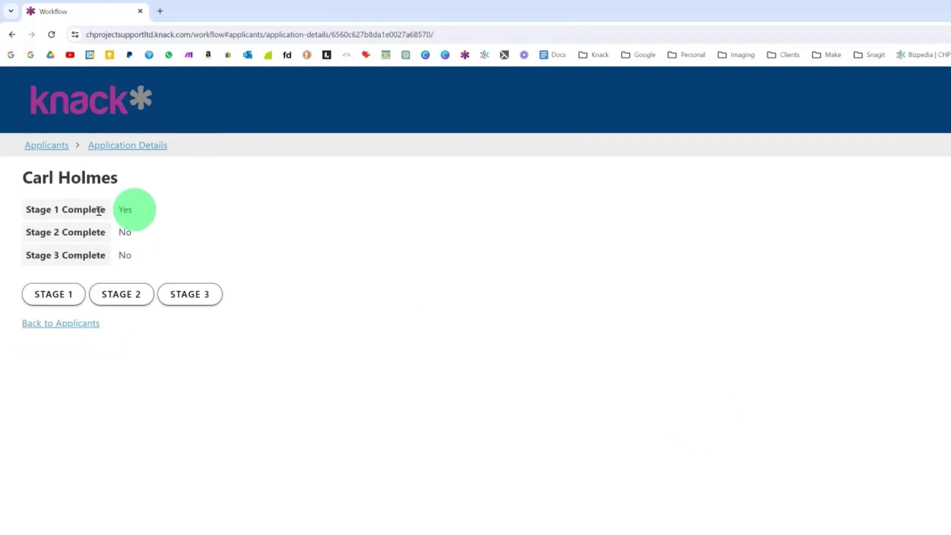
left_click(45, 145)
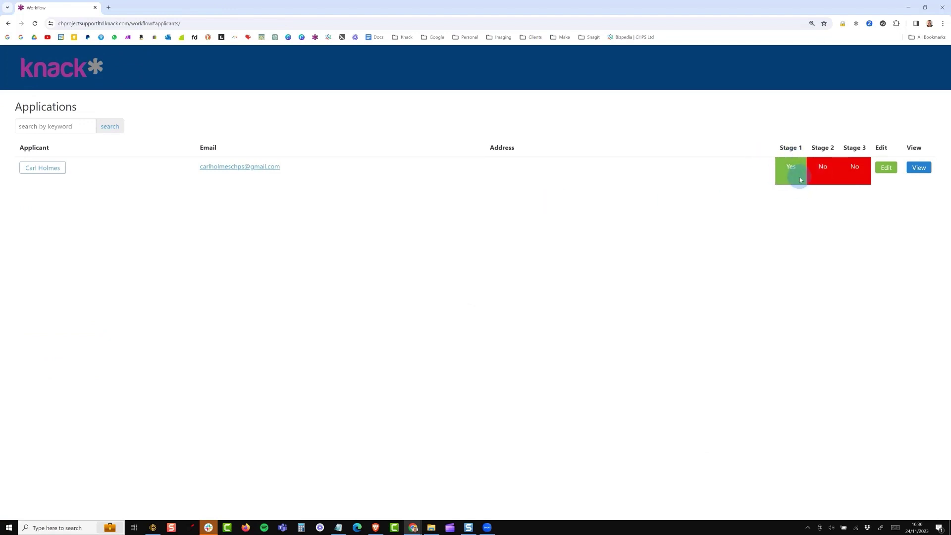
left_click(40, 169)
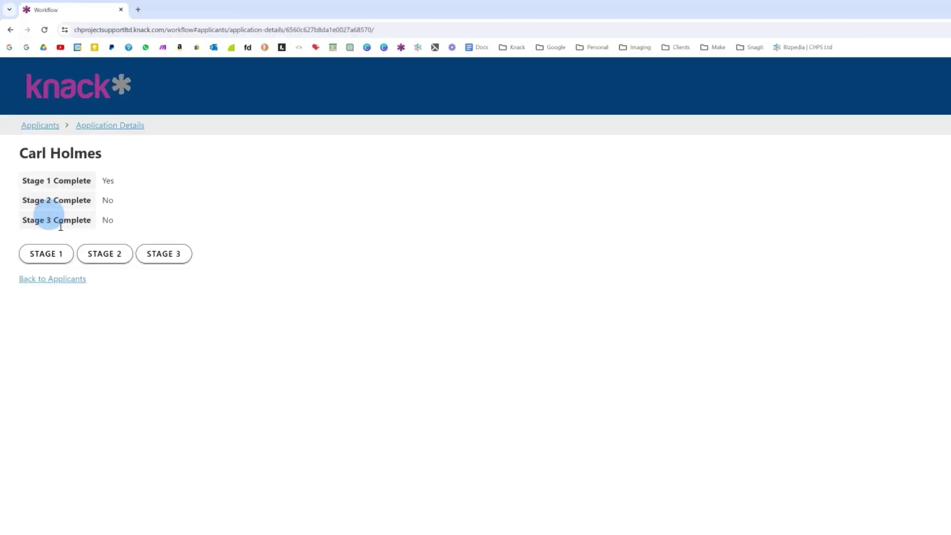
Step: Answer Question 4 with 4 and Question 5 with 5 on the live Stage 2 form, leave Question 6 blank and submit
left_click(94, 253)
left_click(68, 176)
type("4")
left_click(73, 215)
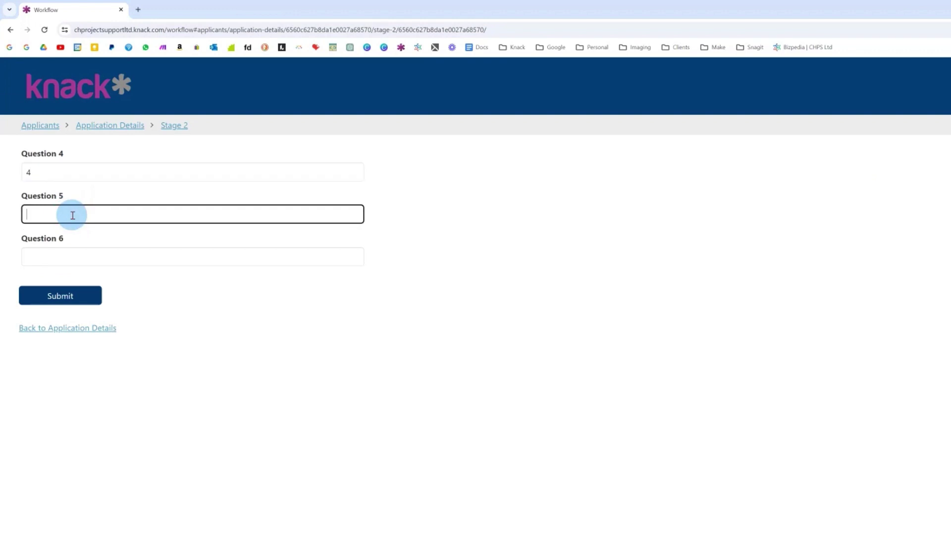
type("5")
left_click(67, 297)
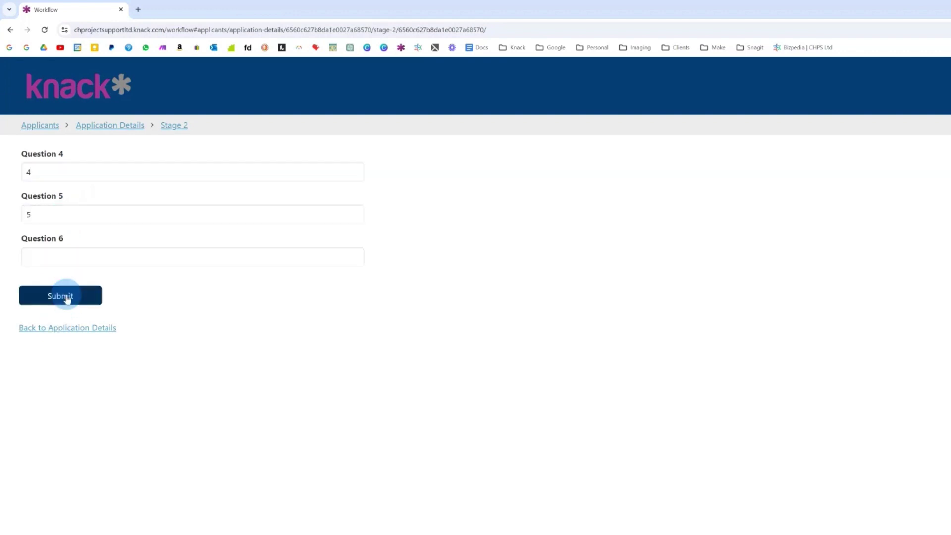
Step: Check the Stage 2 status, test access to the Stage 3 page, and return to Application Details
double_click(108, 200)
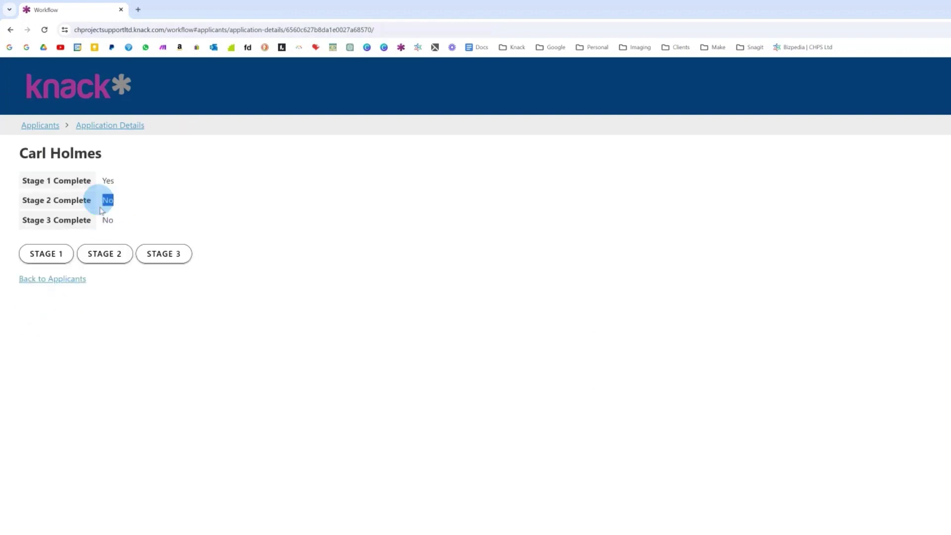
left_click(154, 253)
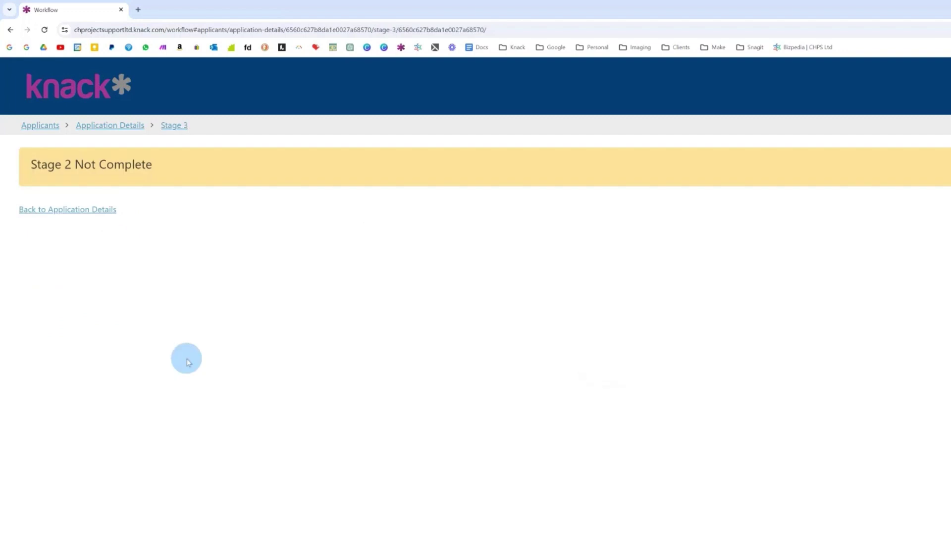
left_click(88, 210)
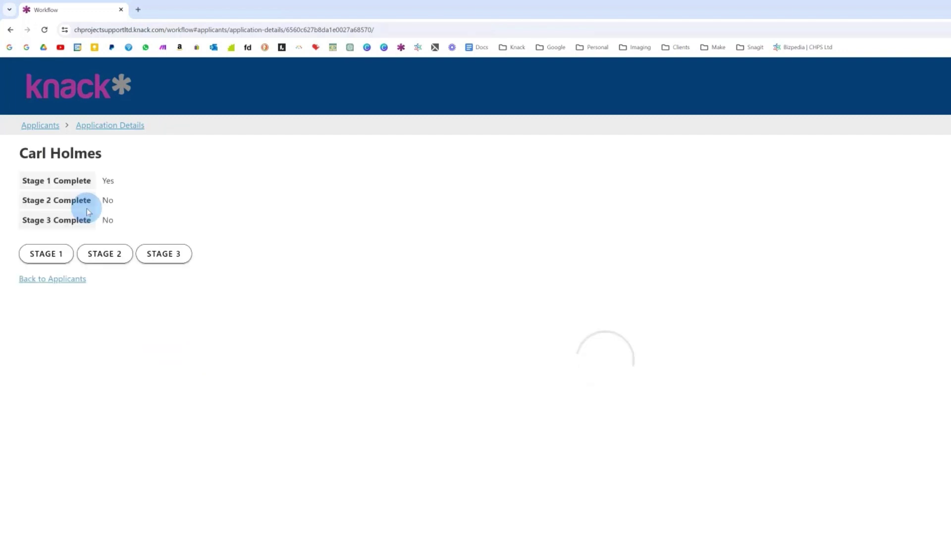
Step: Answer Question 6 with 6 on the live Stage 2 form and submit the form
left_click(56, 257)
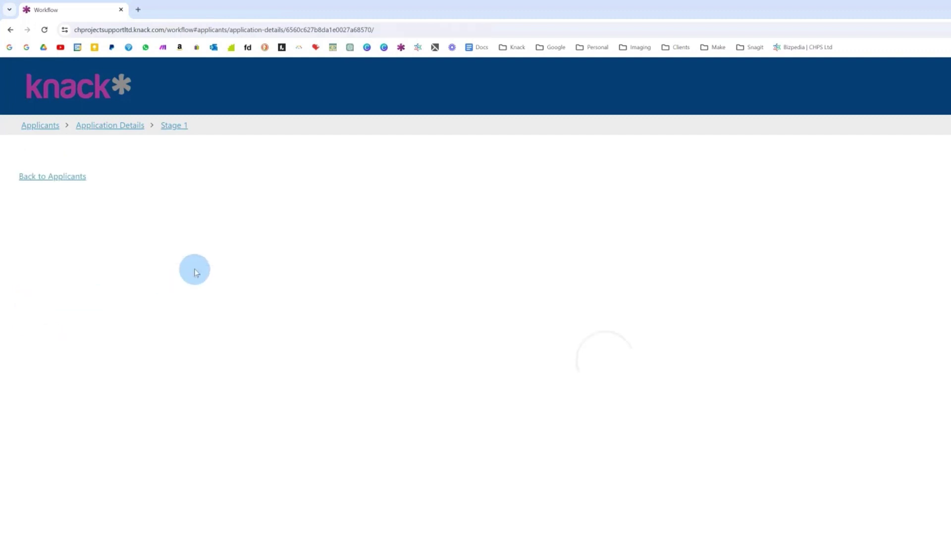
left_click(105, 254)
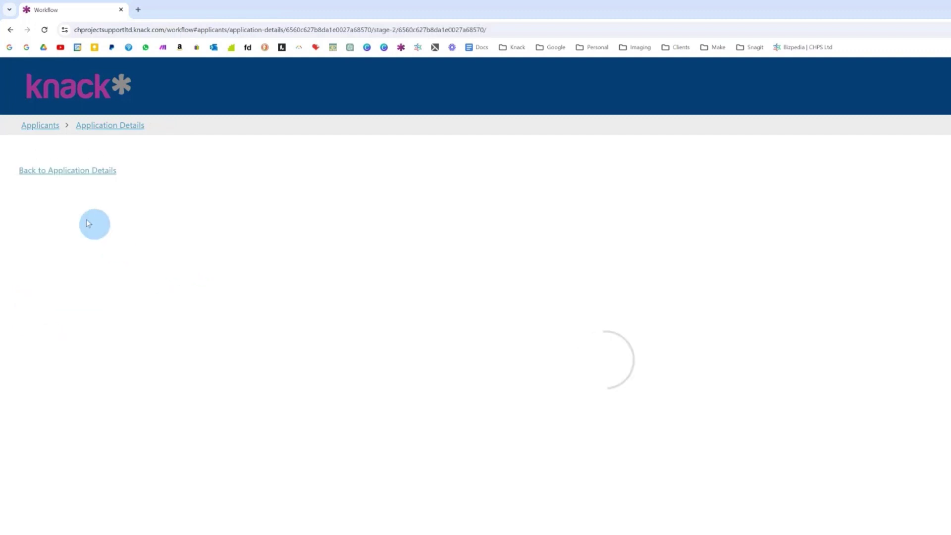
left_click(66, 258)
type("6")
left_click(67, 301)
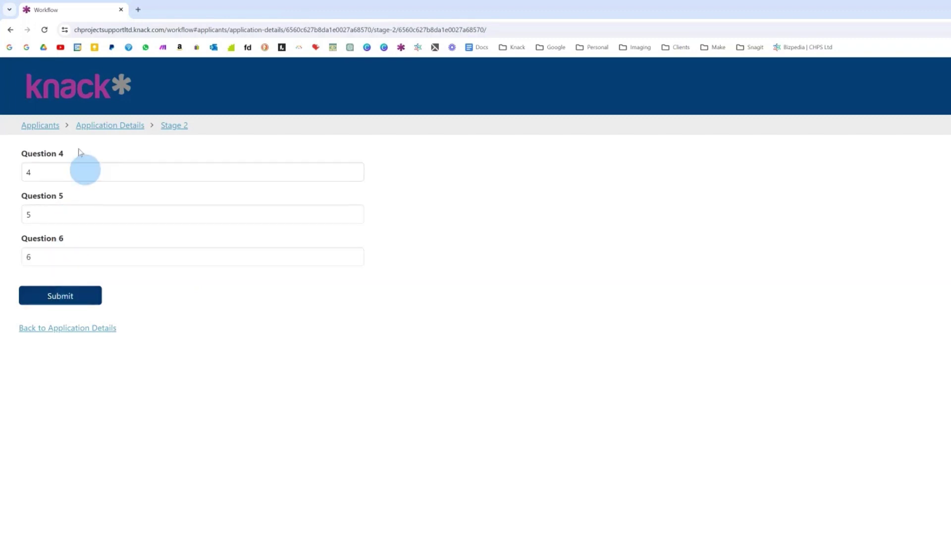
Step: Check the Stage 2 status in the Applications grid, then open the Stage 3 form from the applicant's details
left_click(52, 127)
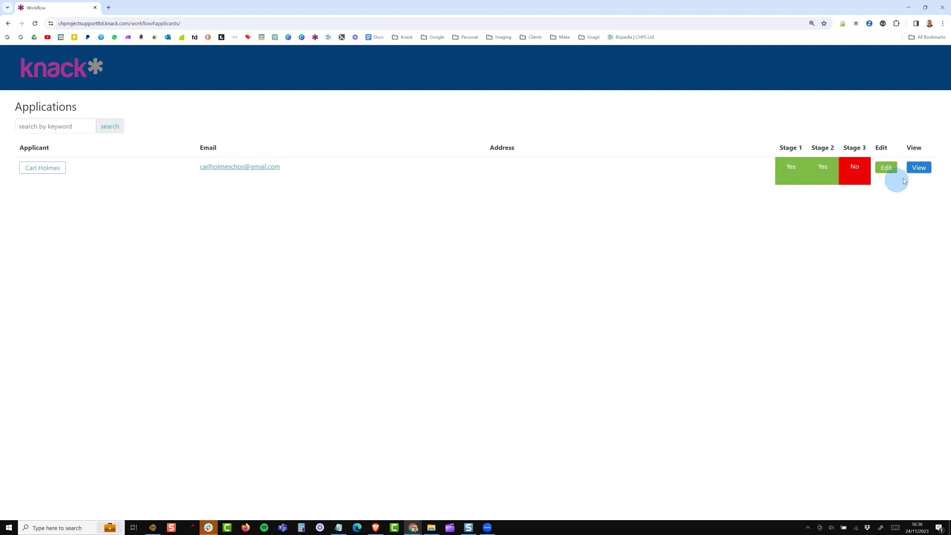
left_click(917, 169)
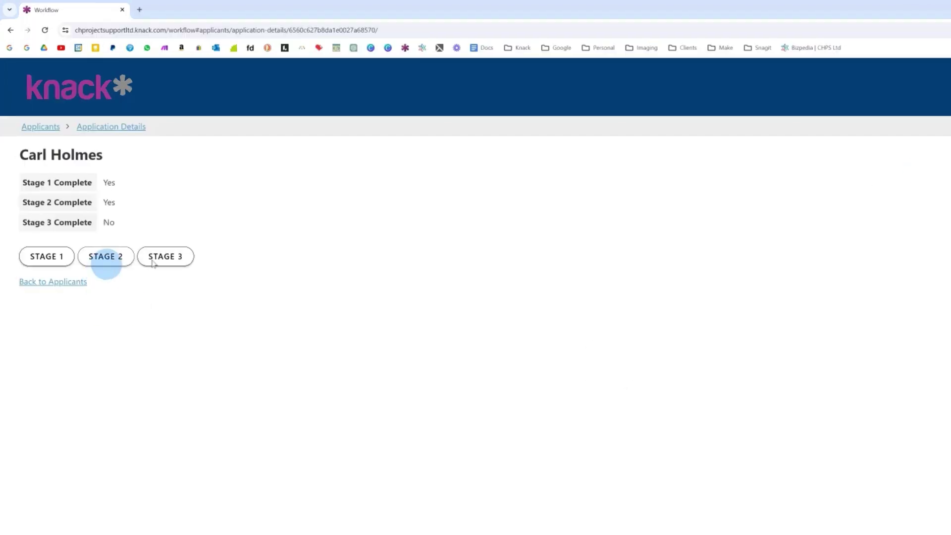
left_click(168, 259)
Step: Answer Question 7 with 7 and Question 8 with 8, fill in Question 9, and submit the live Stage 3 form
left_click(87, 177)
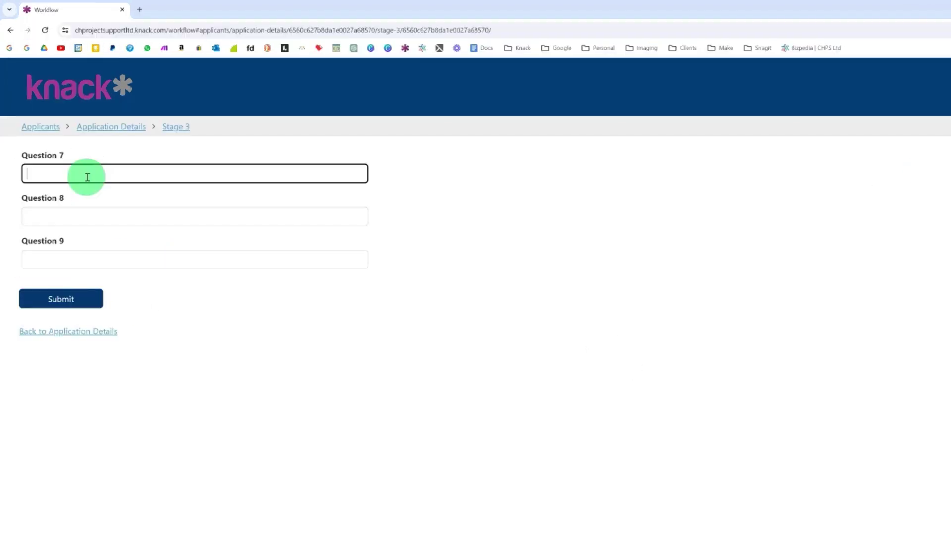
type("7")
left_click(80, 220)
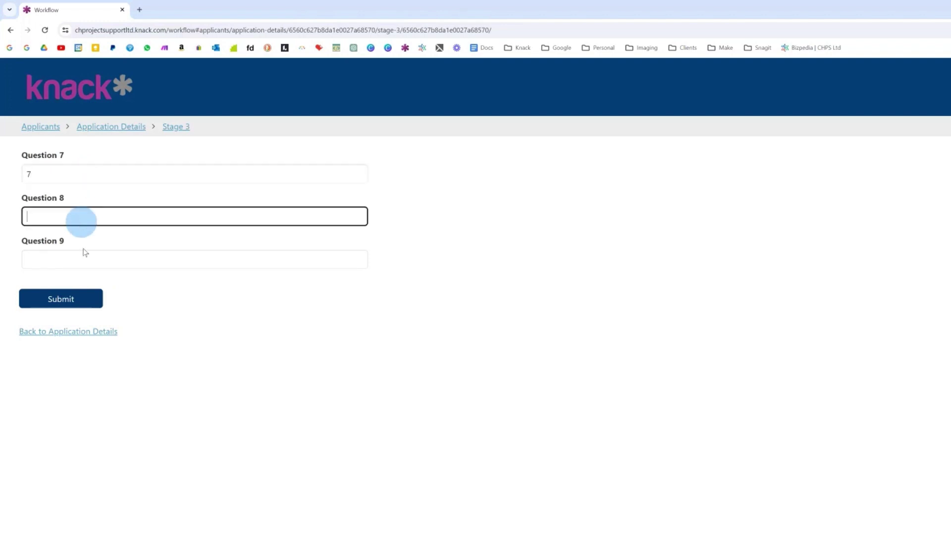
type("8")
left_click(84, 262)
left_click(78, 299)
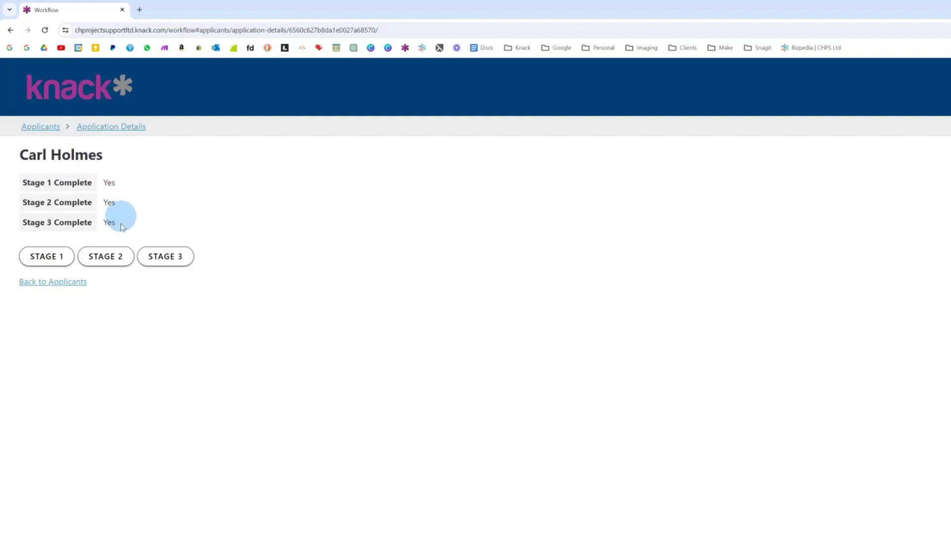
Step: Check the completion status of all three stages in Application Details and return to the Applications grid
left_click_drag(117, 227, 104, 185)
left_click(49, 127)
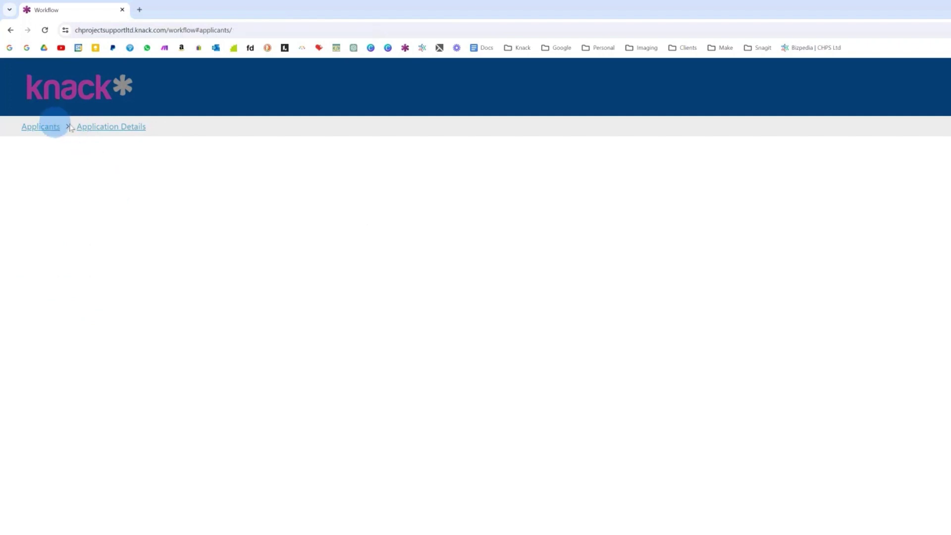